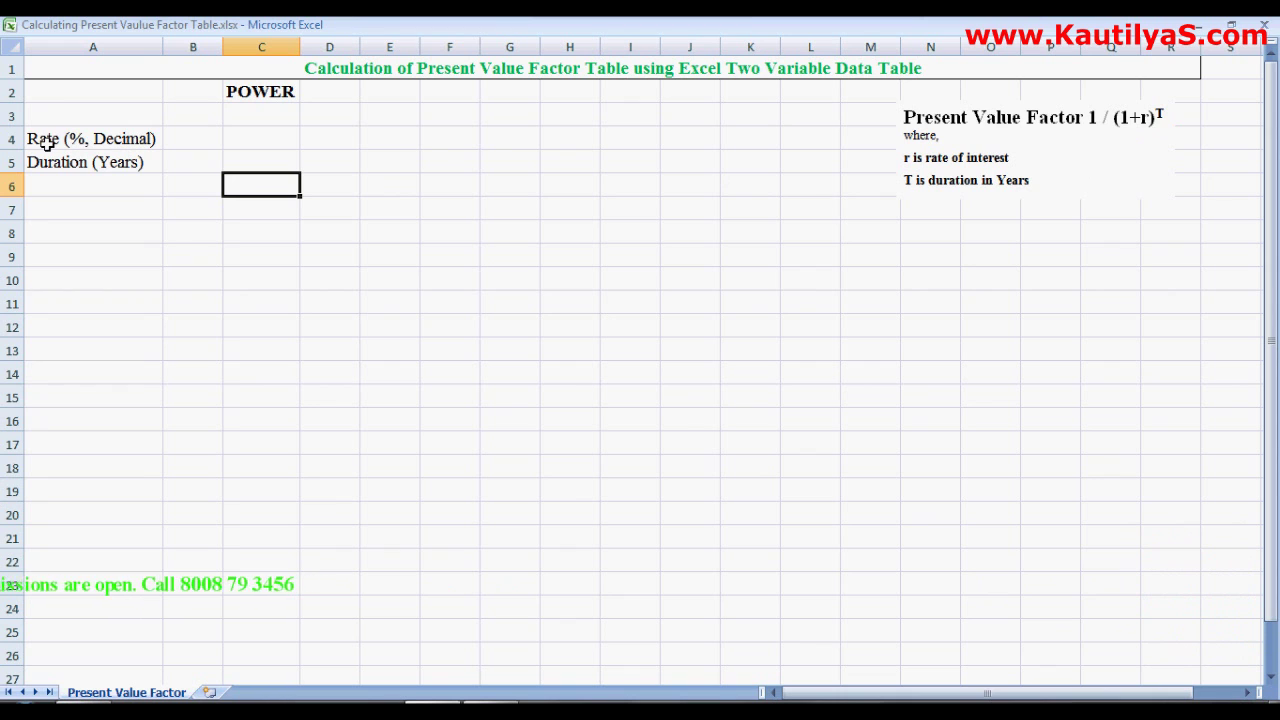
Enter a rate of .10 in B4 and a duration of 2 years in B5.
click(200, 138)
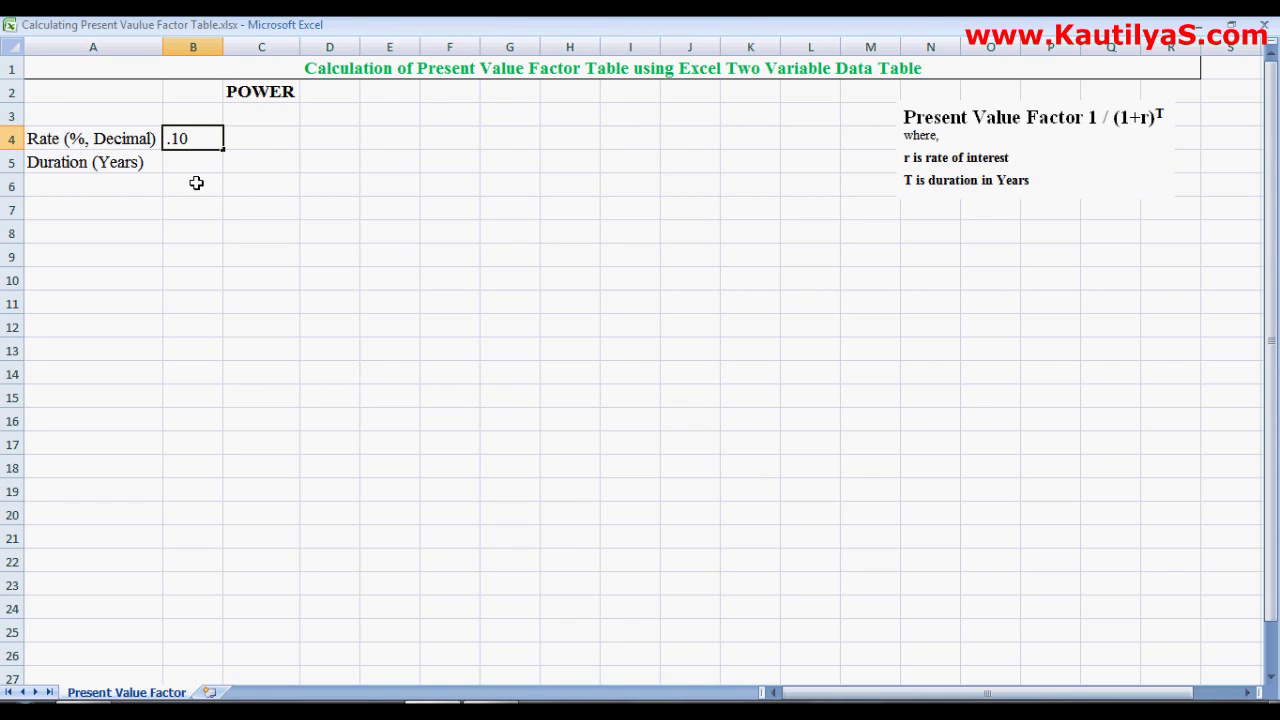
text(.10)
key(Return)
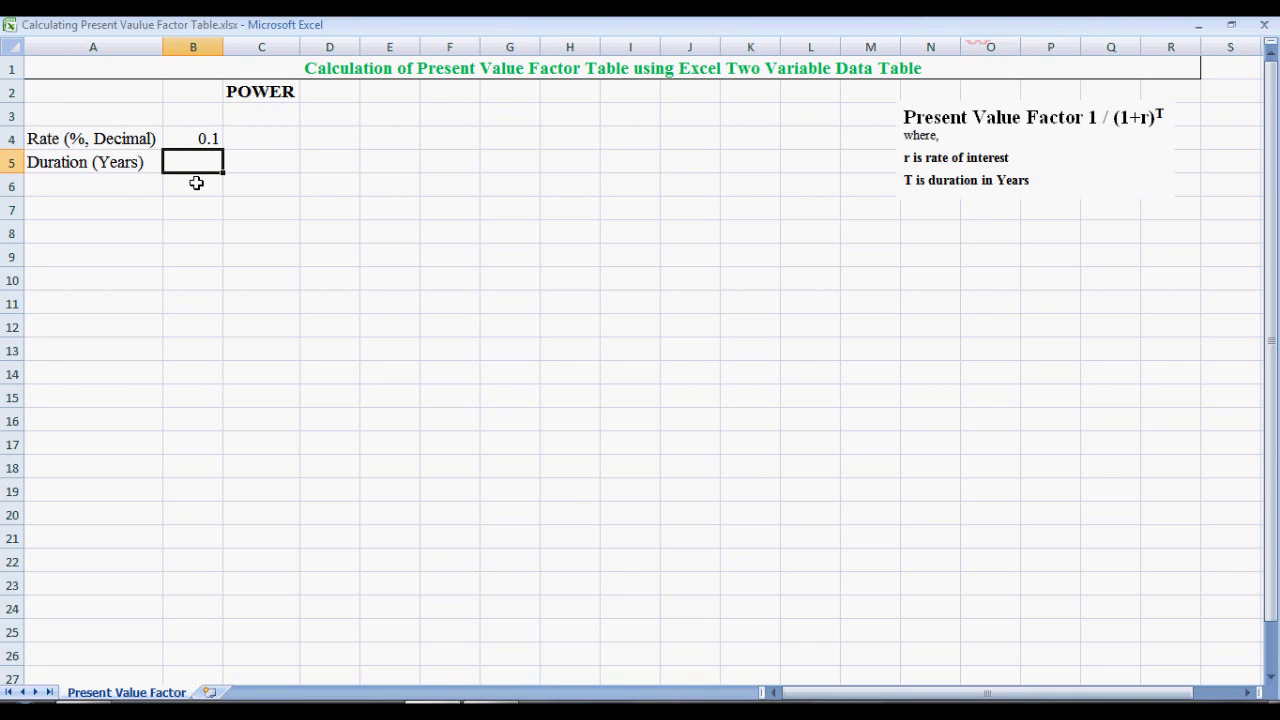
text(2)
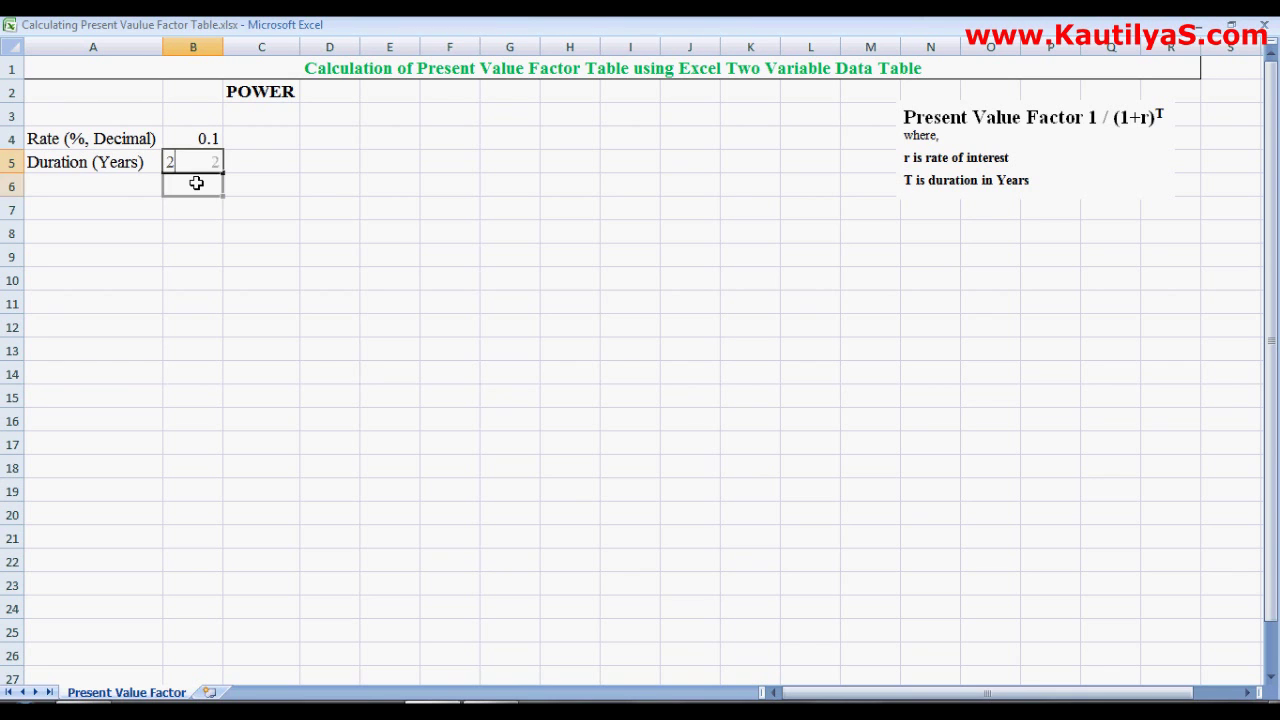
key(Return)
Calculate the present value factor in D7 with the formula =1/POWER(1+B4,B5).
key(Right)
key(Right)
key(Down)
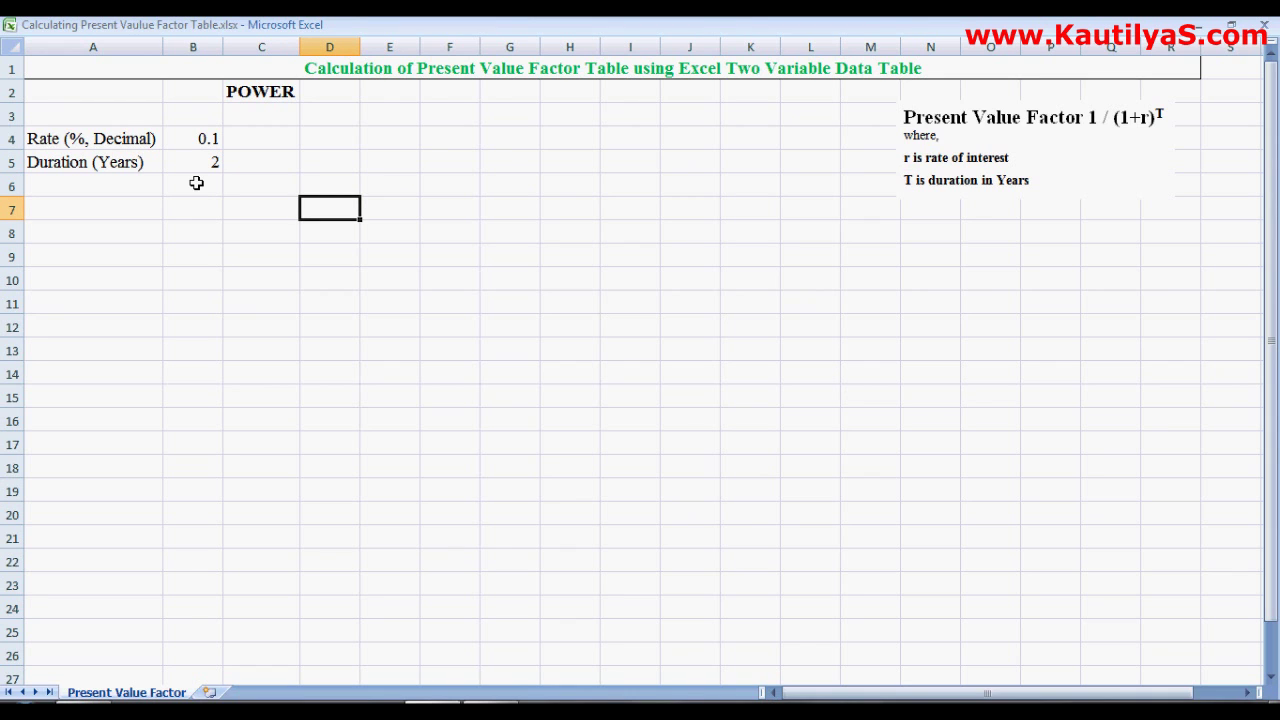
text(=)
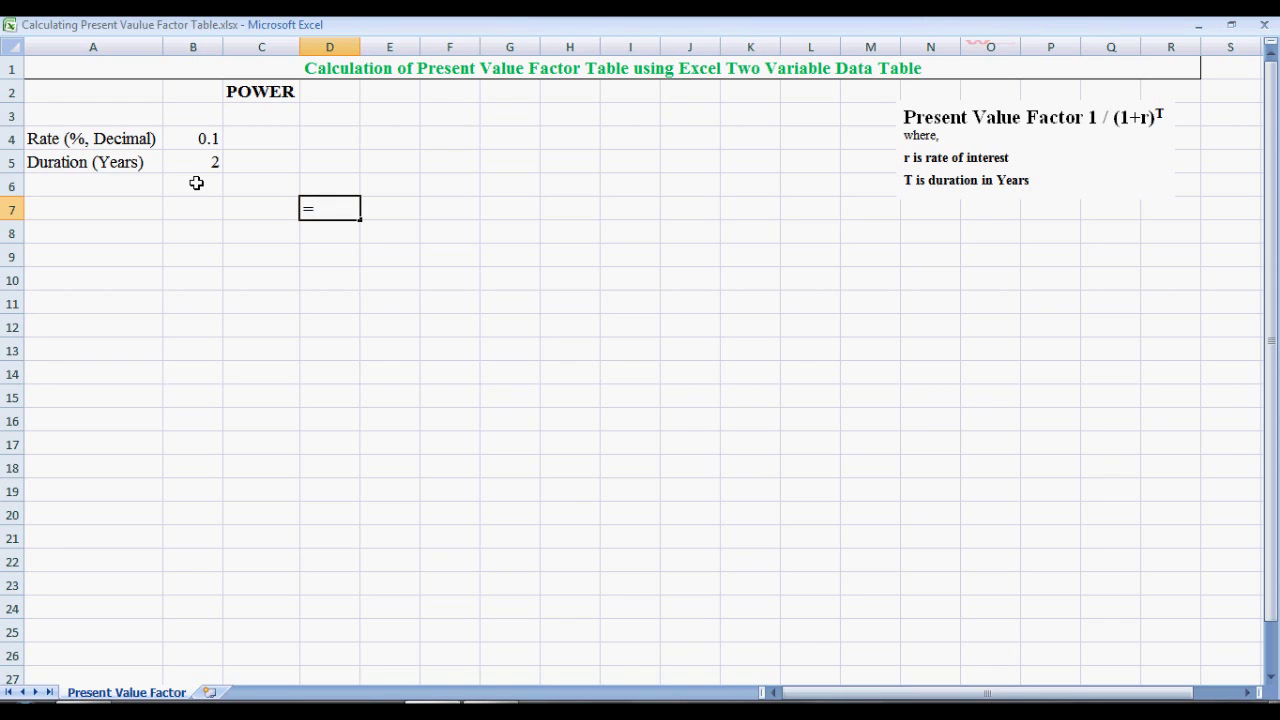
text(1/)
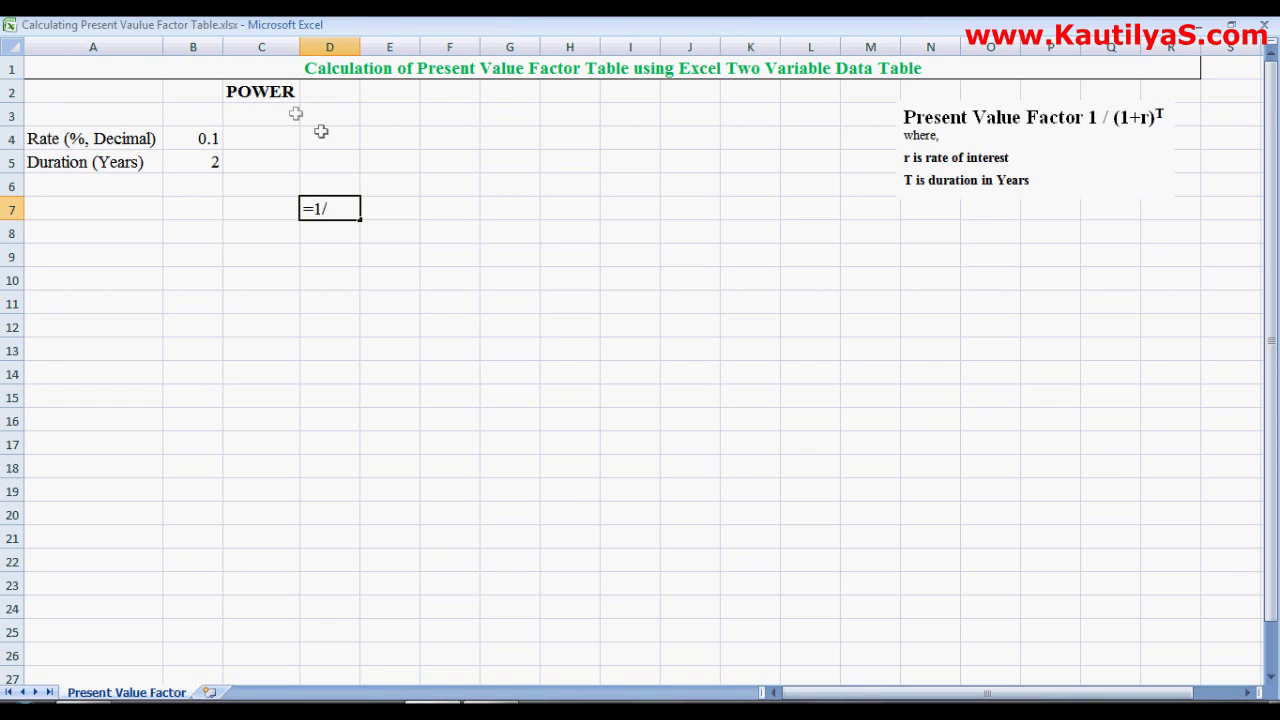
text(pow)
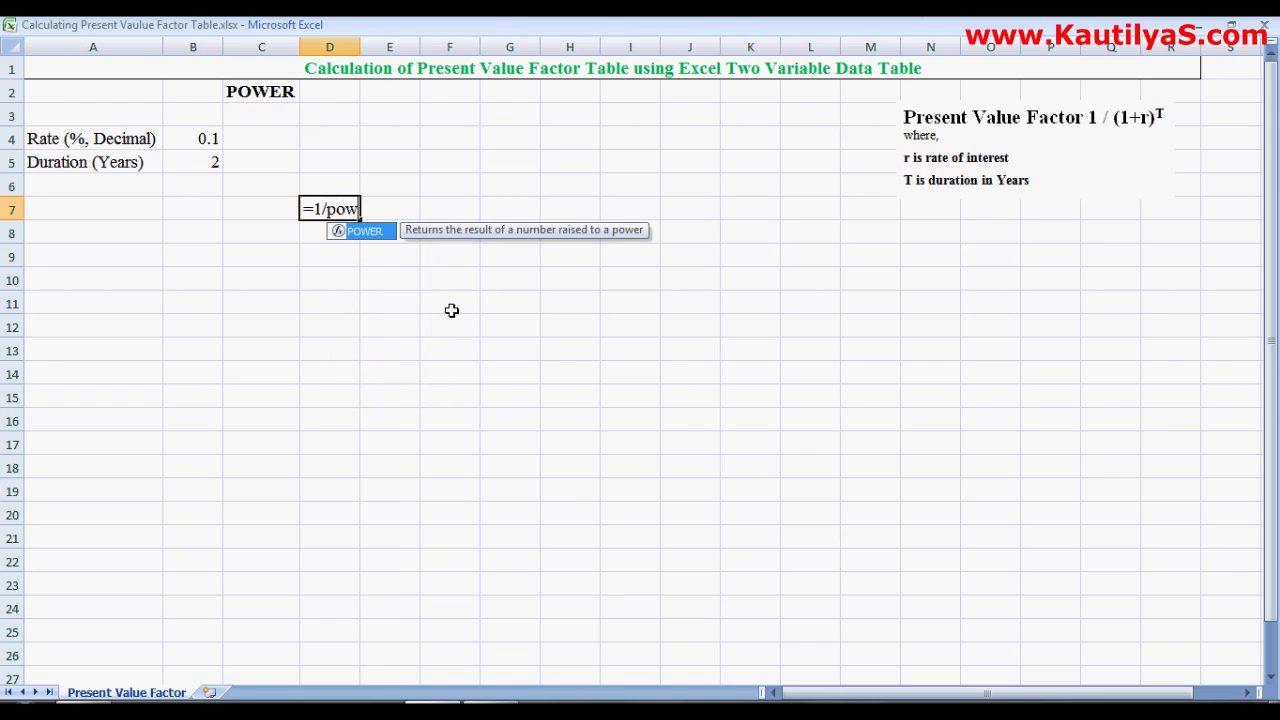
text(er()
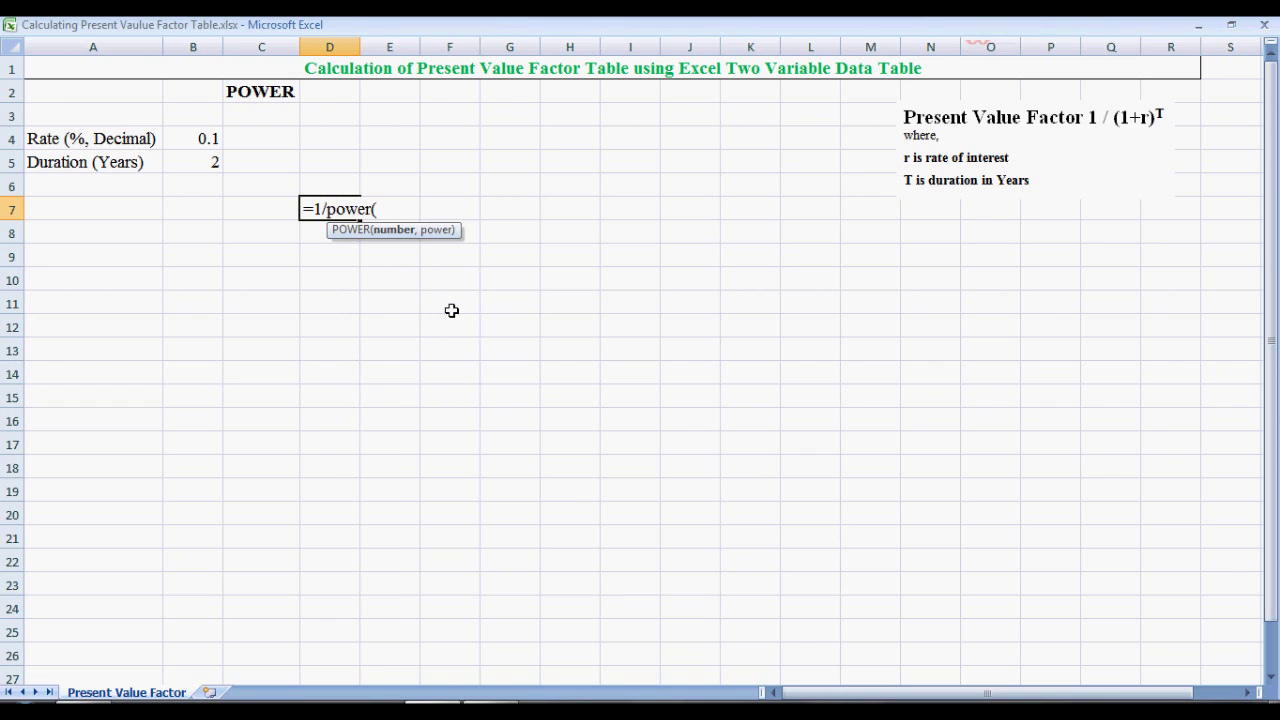
text(1+)
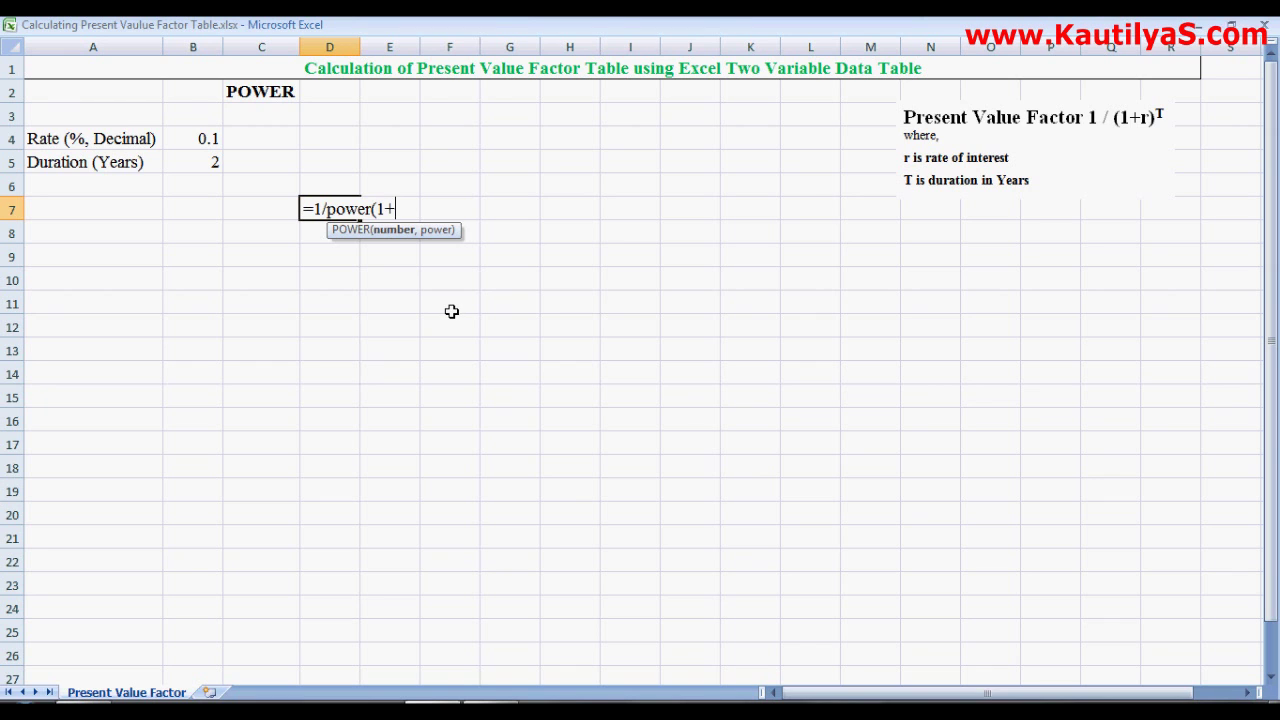
click(188, 142)
text(,)
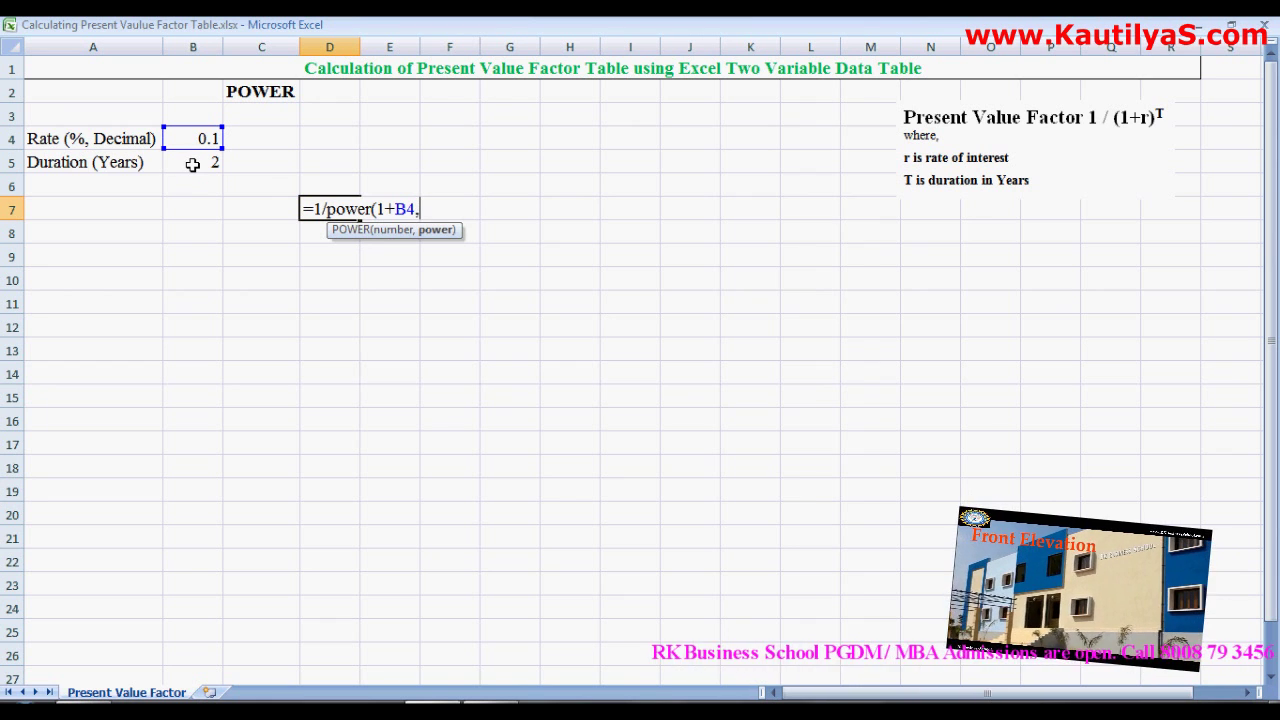
click(185, 166)
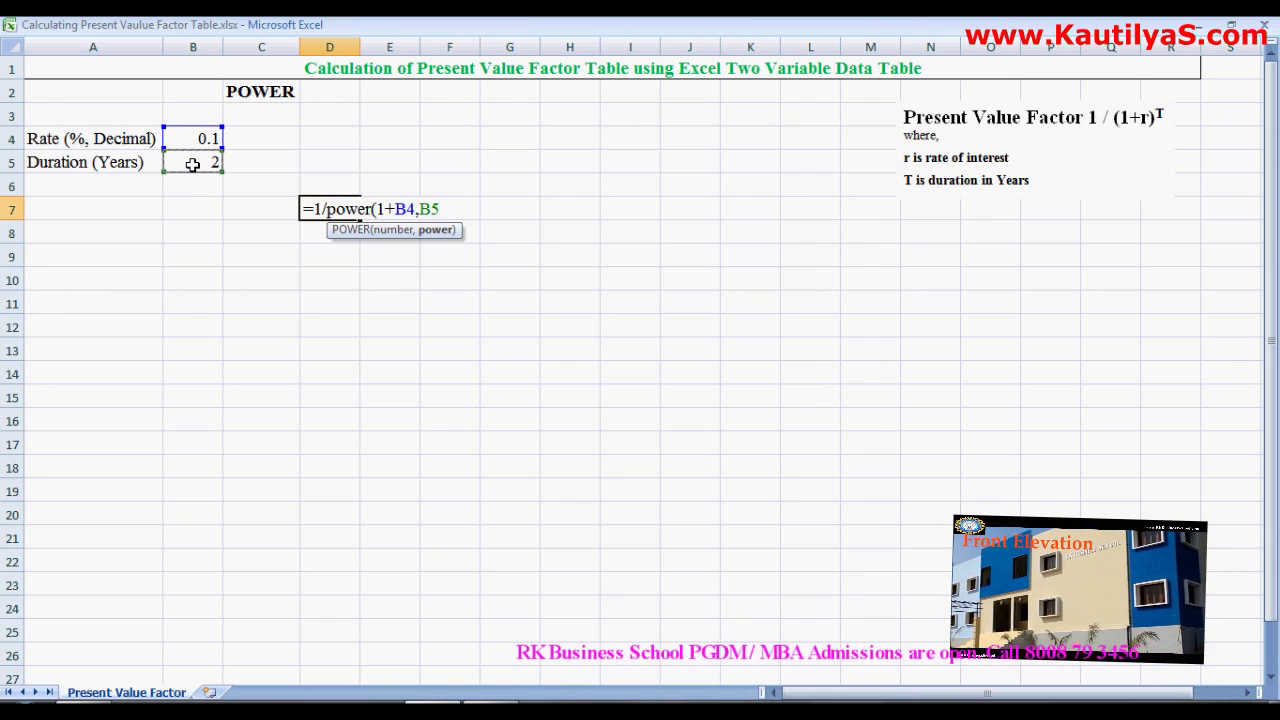
text())
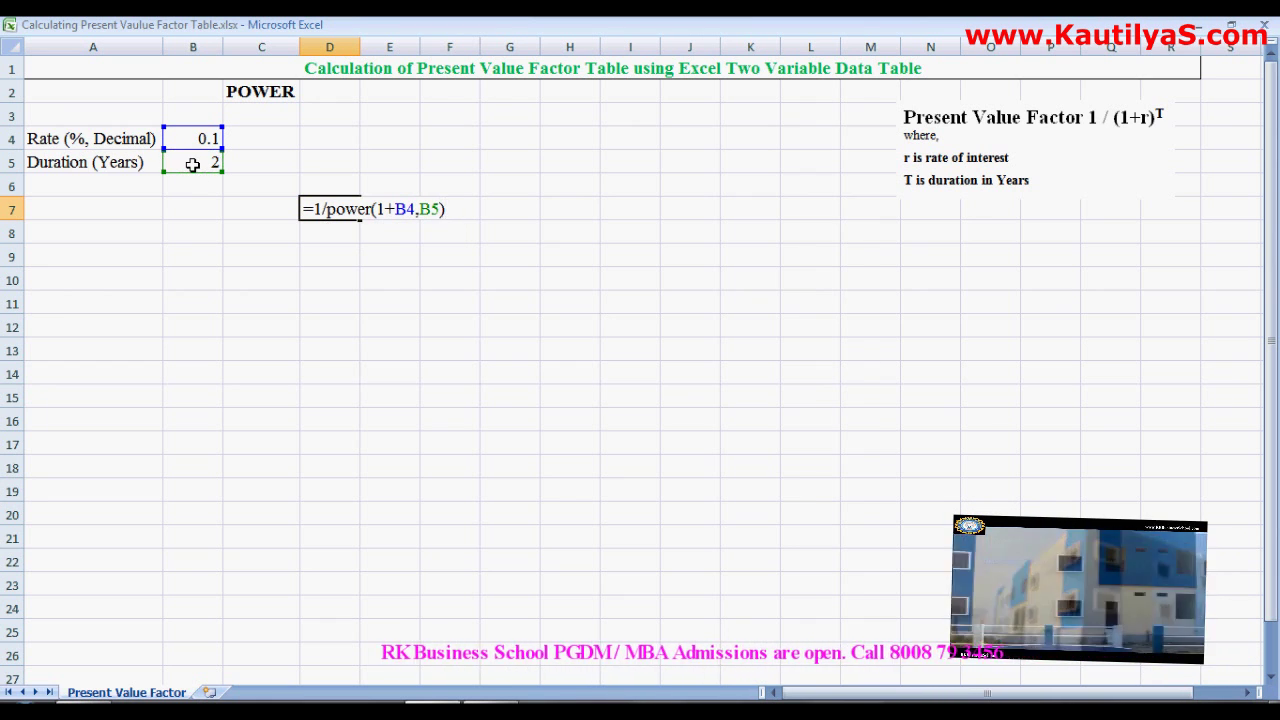
key(Return)
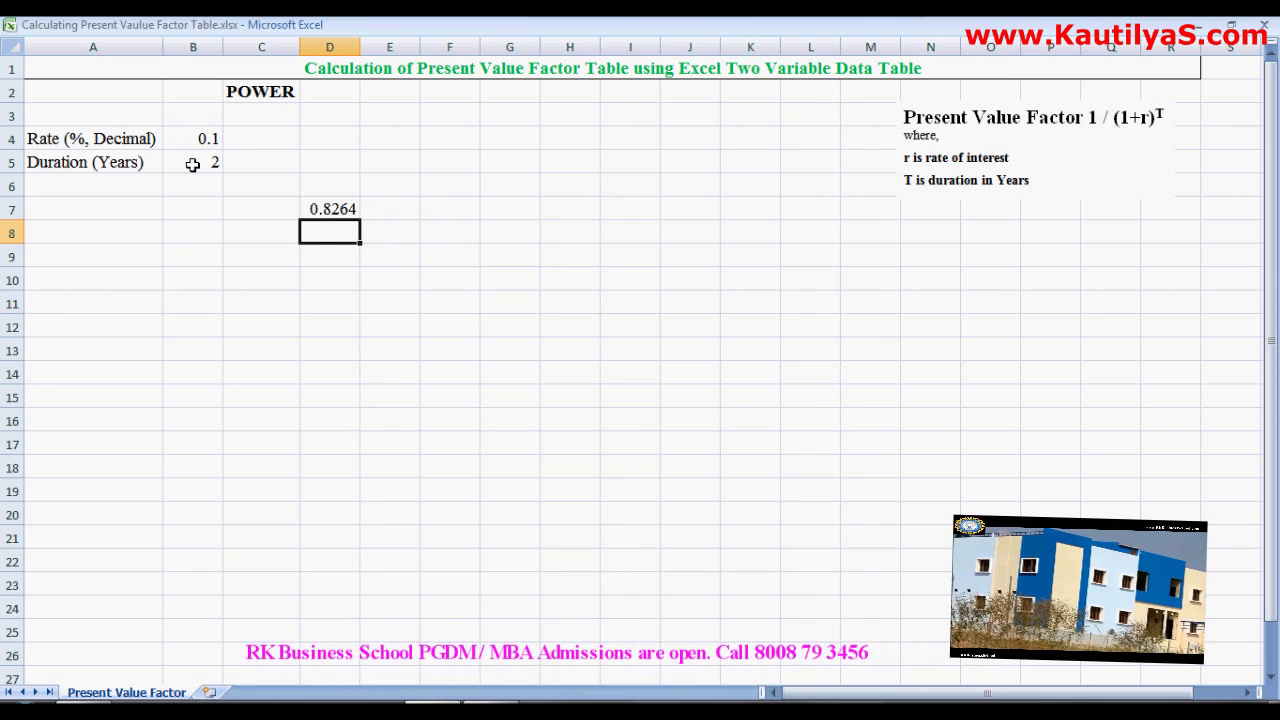
Label the present value factor result by entering PVF in C7.
click(260, 209)
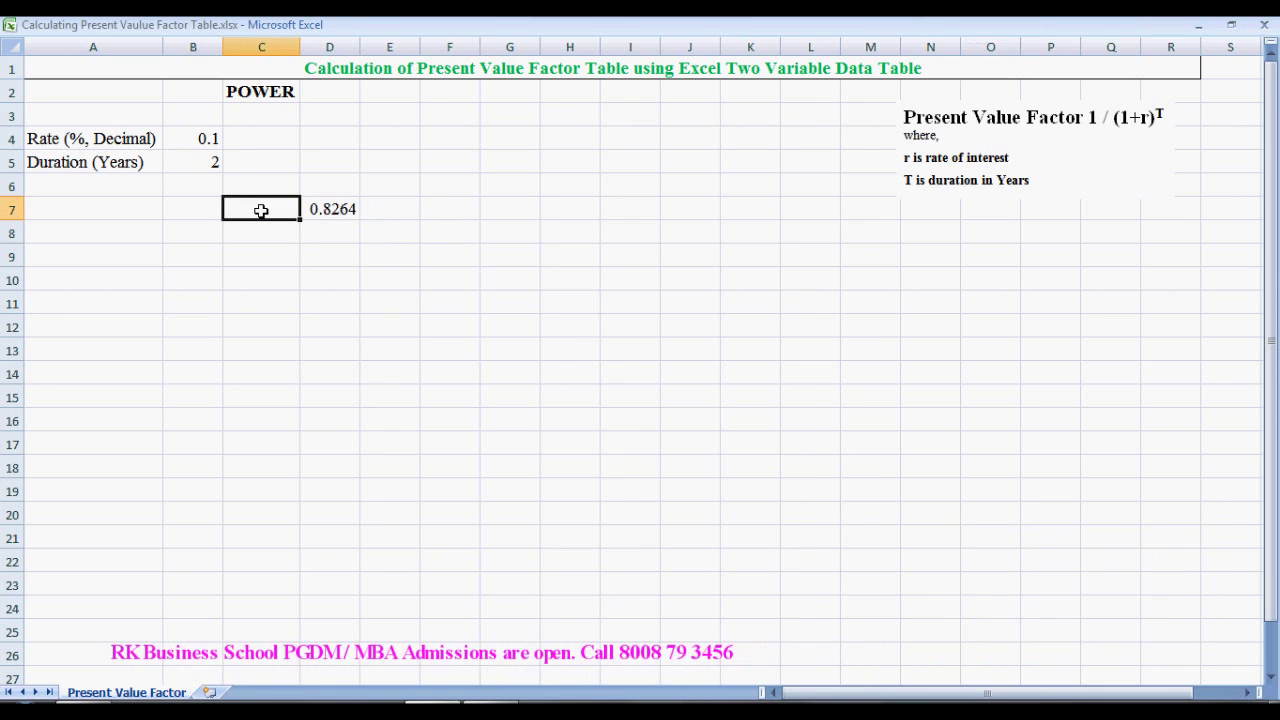
text(PVF)
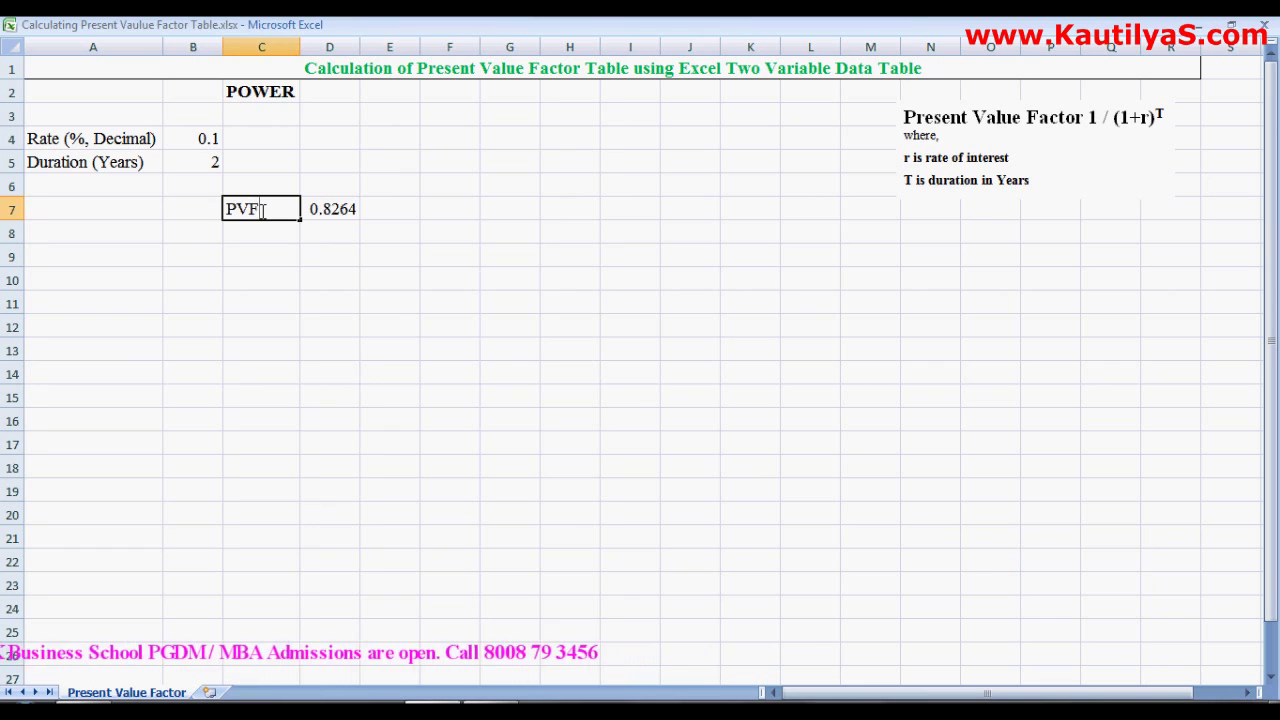
key(Return)
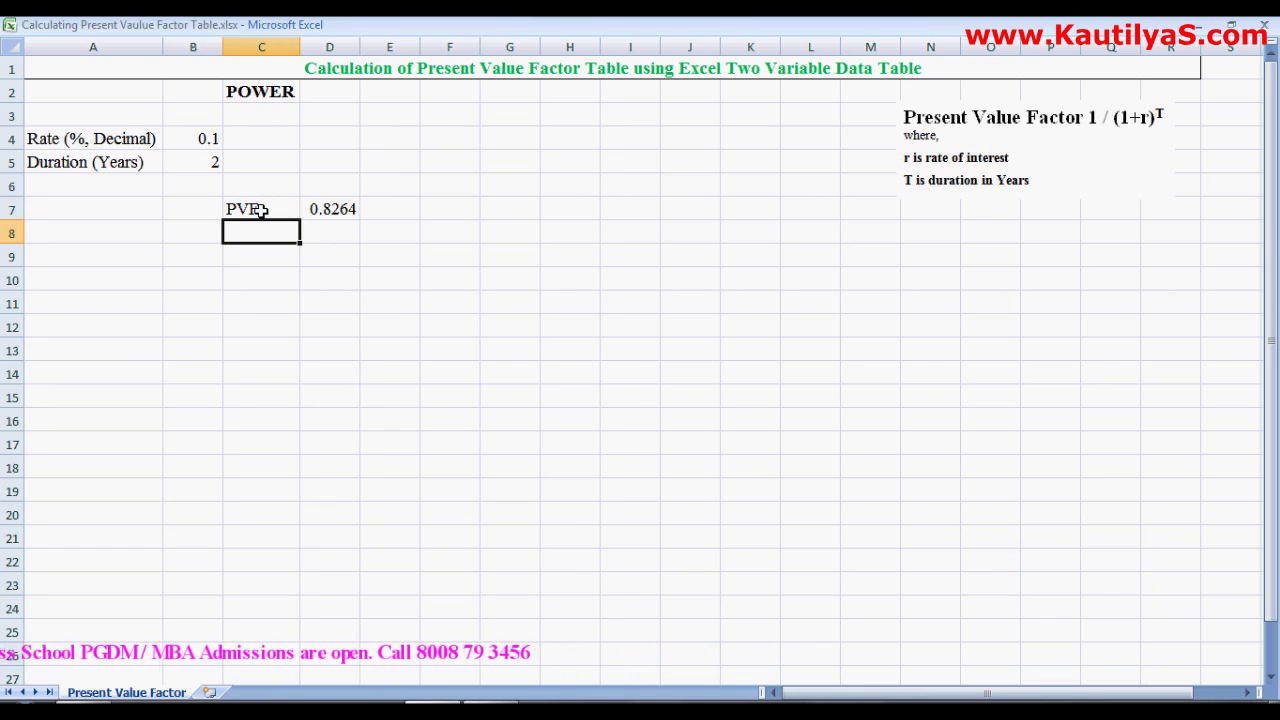
Fill E7 to L7 with the interest rates 0.1 through 0.17 in increments of 0.01.
click(334, 213)
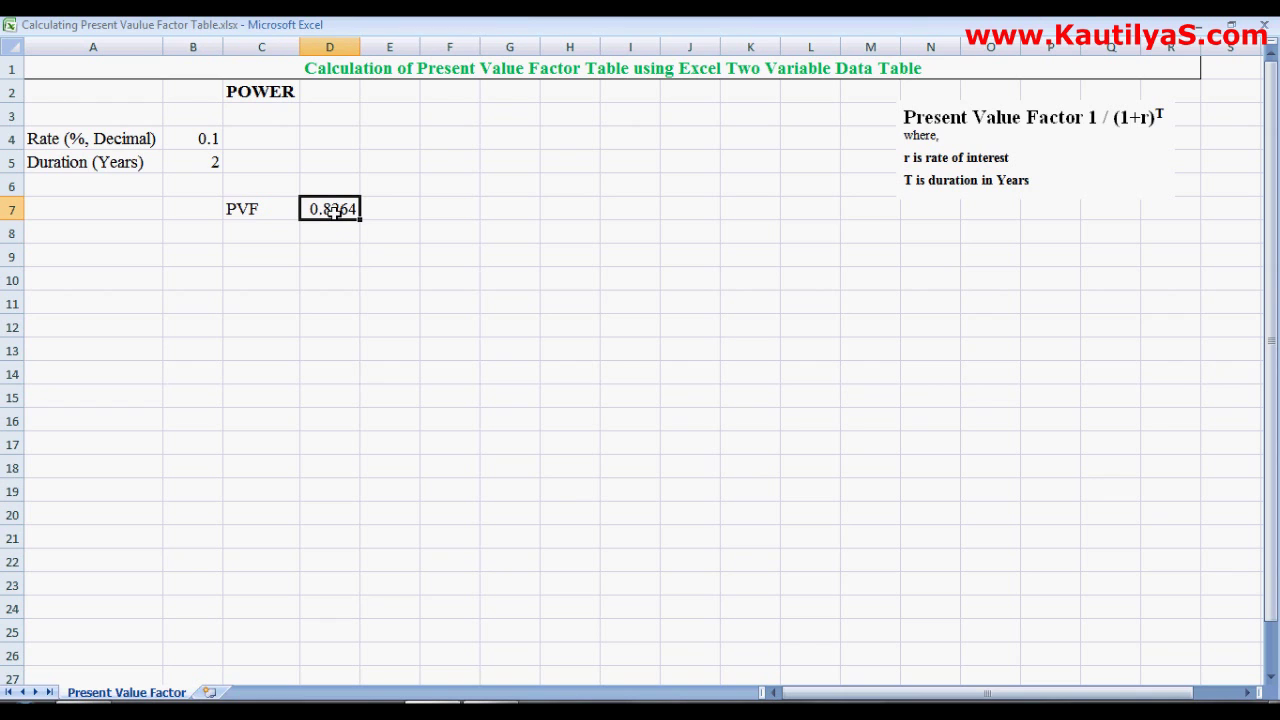
click(386, 208)
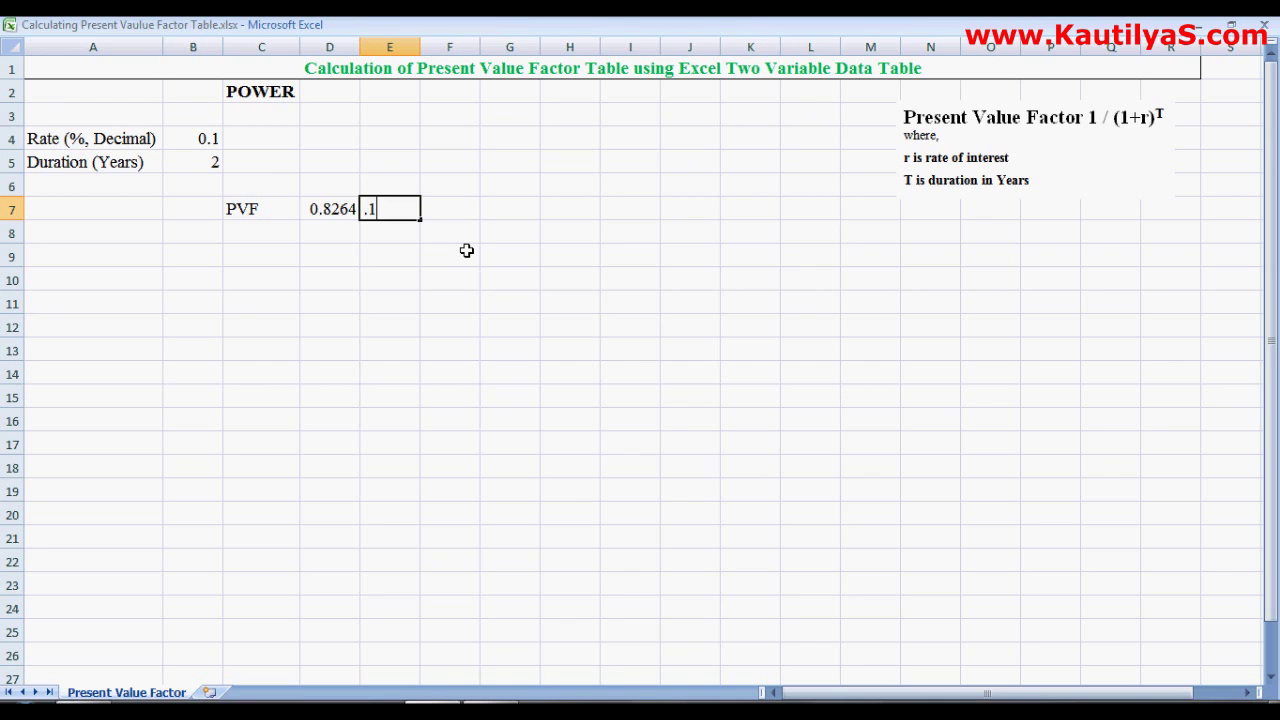
key(Tab)
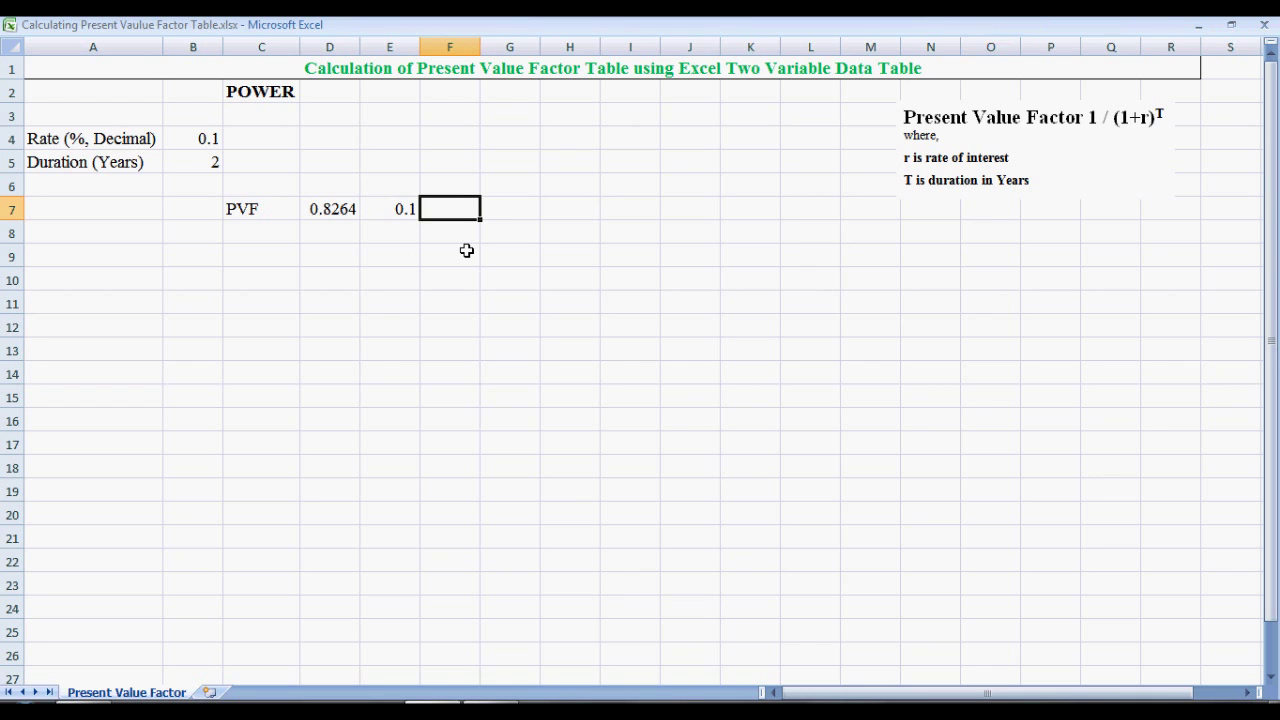
text(.11)
key(Tab)
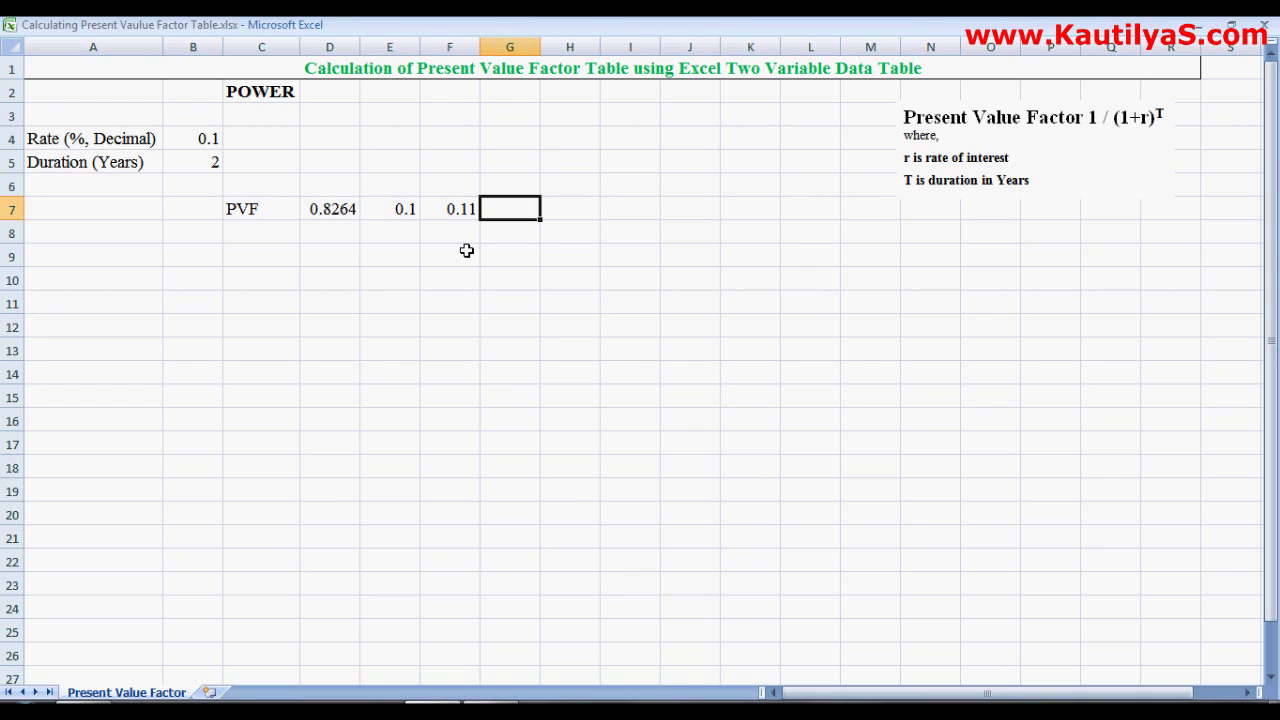
key(Tab)
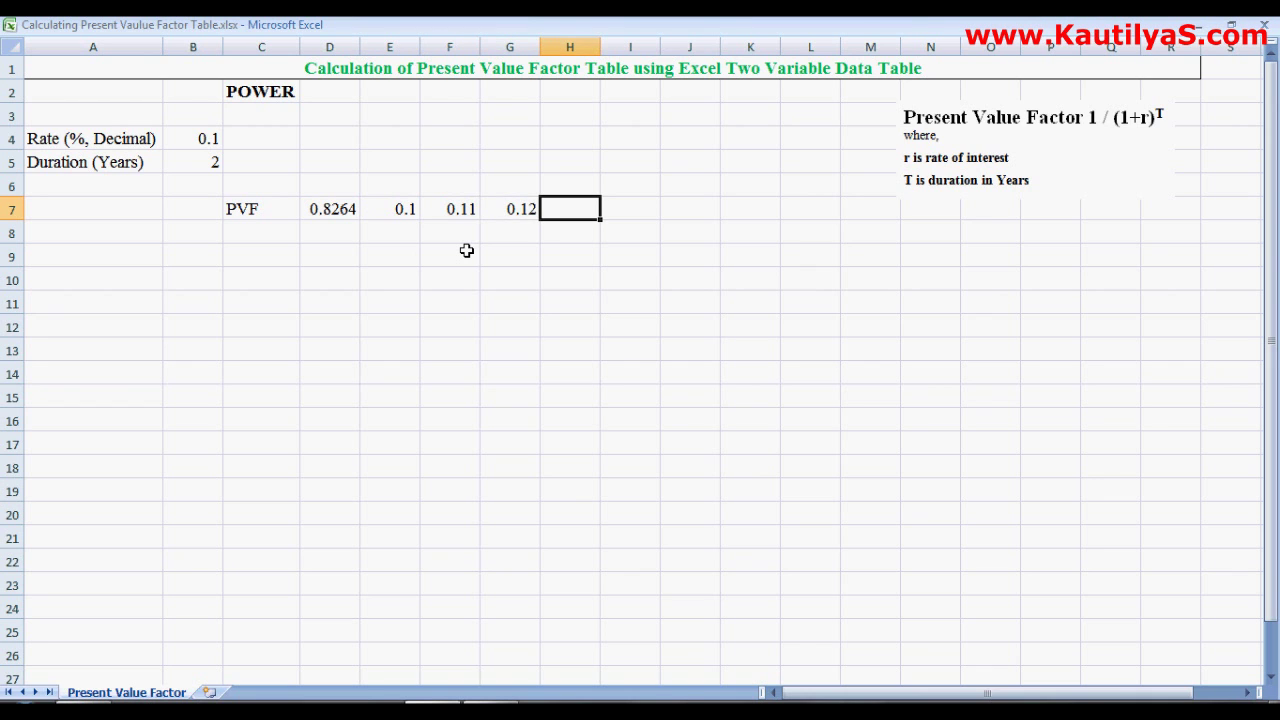
text(.13)
key(Tab)
text(.)
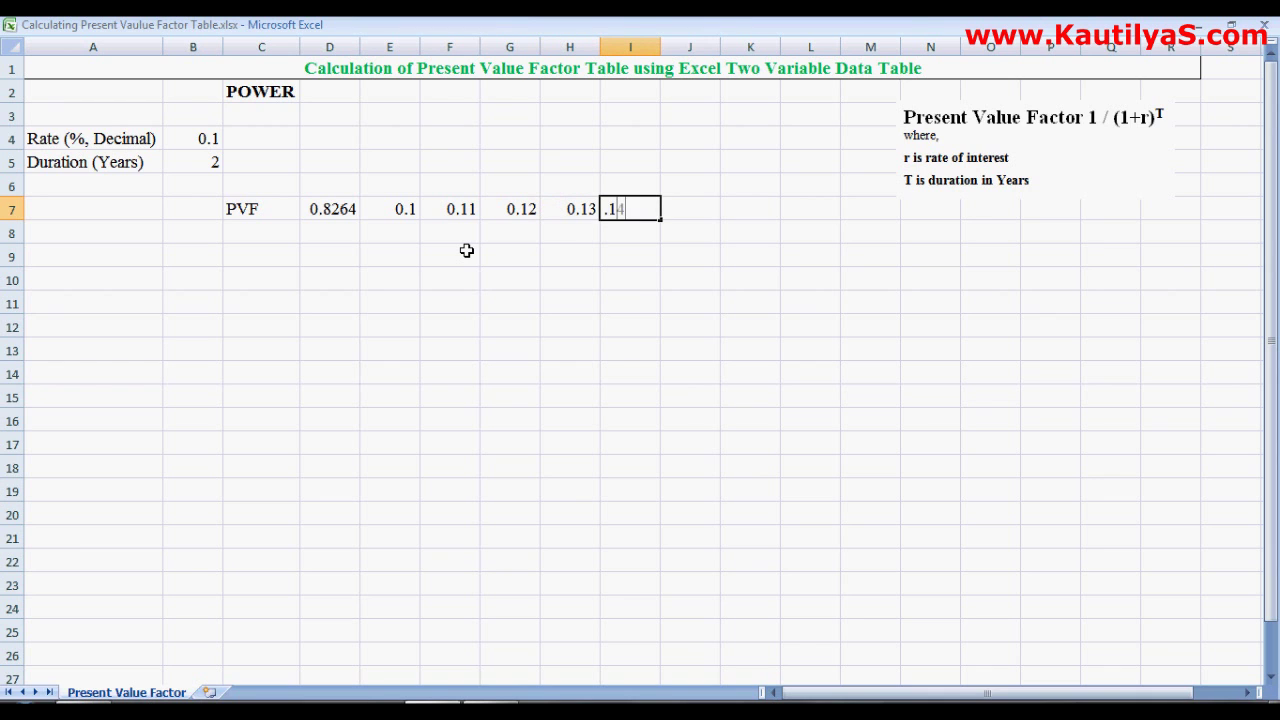
text(14)
key(Tab)
text(.15)
key(Tab)
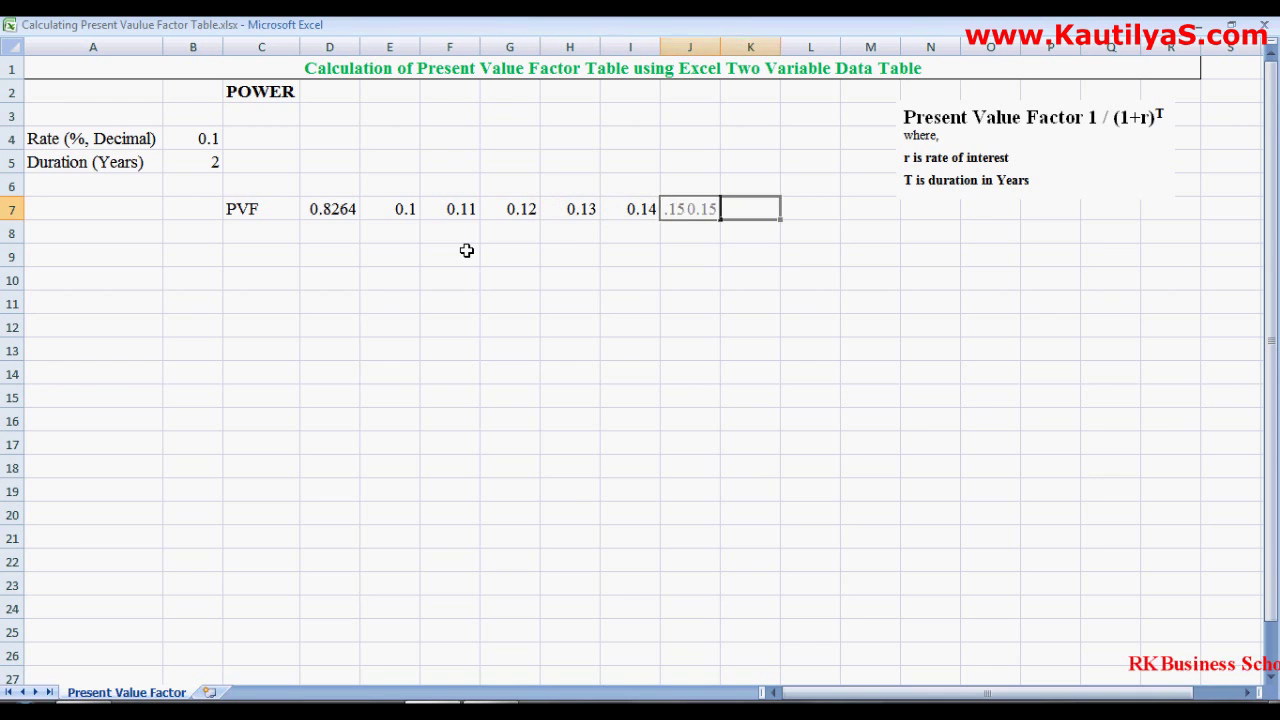
text(.16)
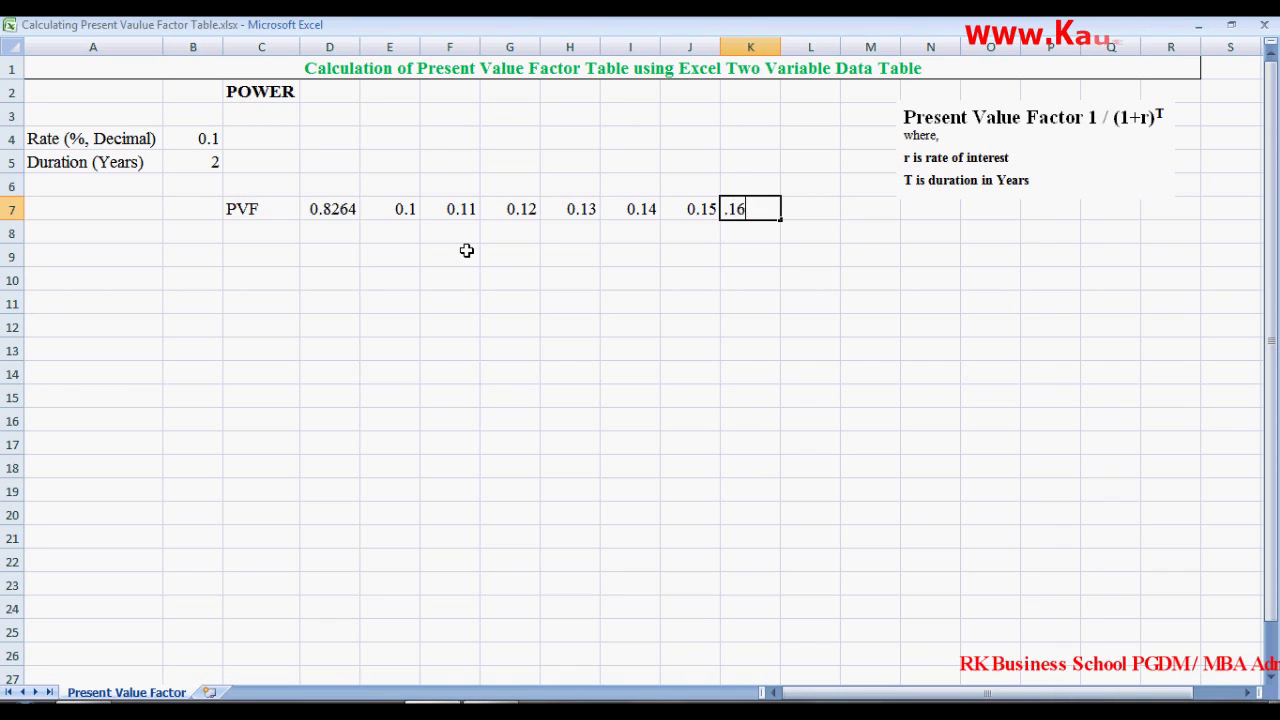
key(Tab)
text(.17)
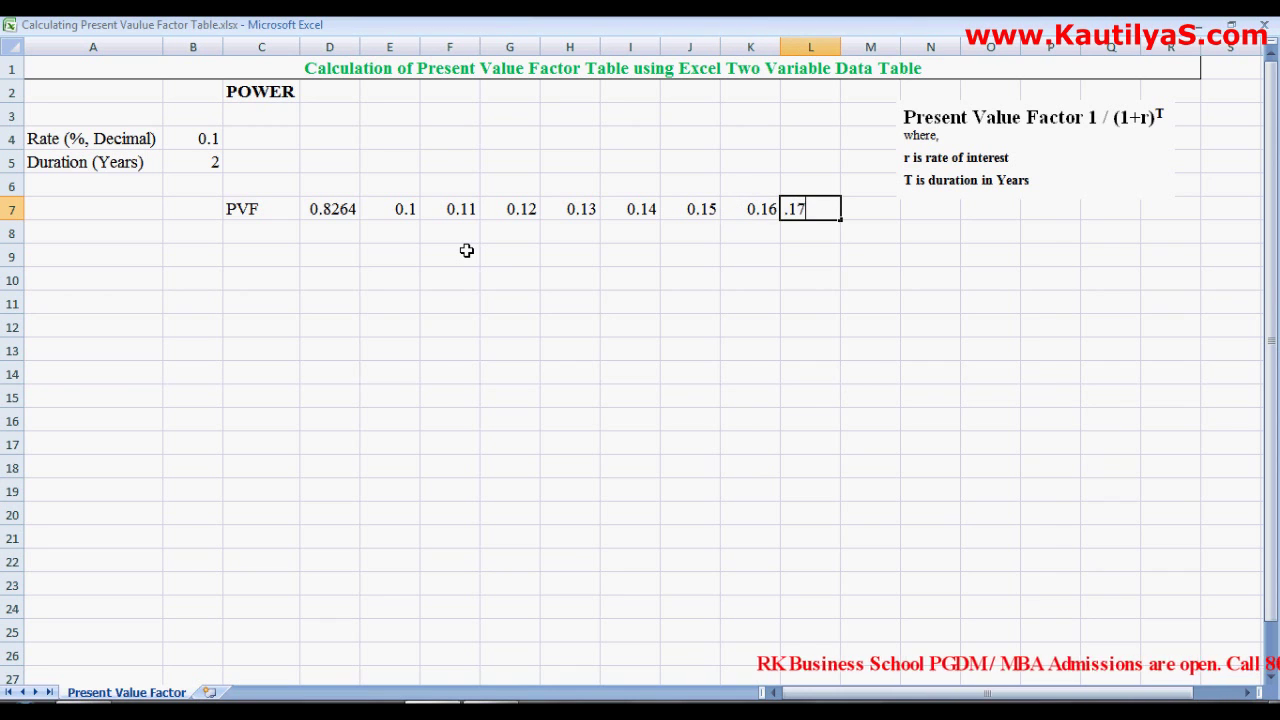
key(Tab)
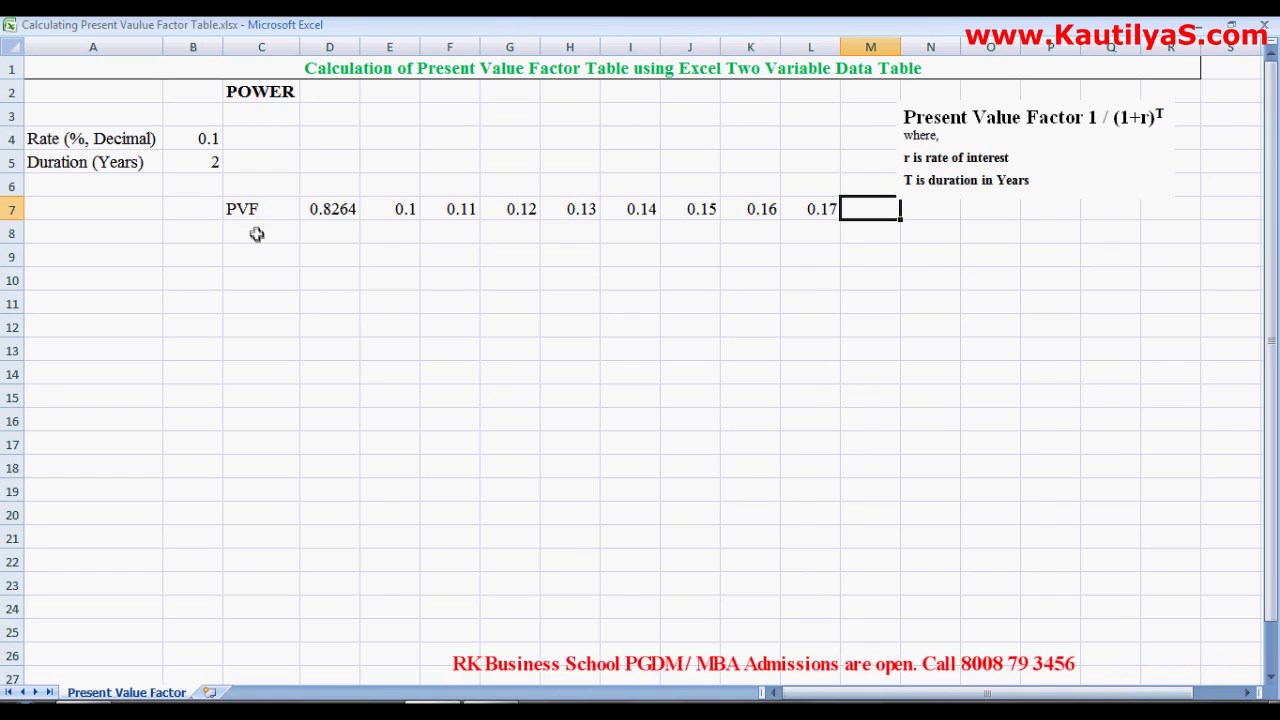
Make the present value factor formula result in D7 bold.
click(336, 207)
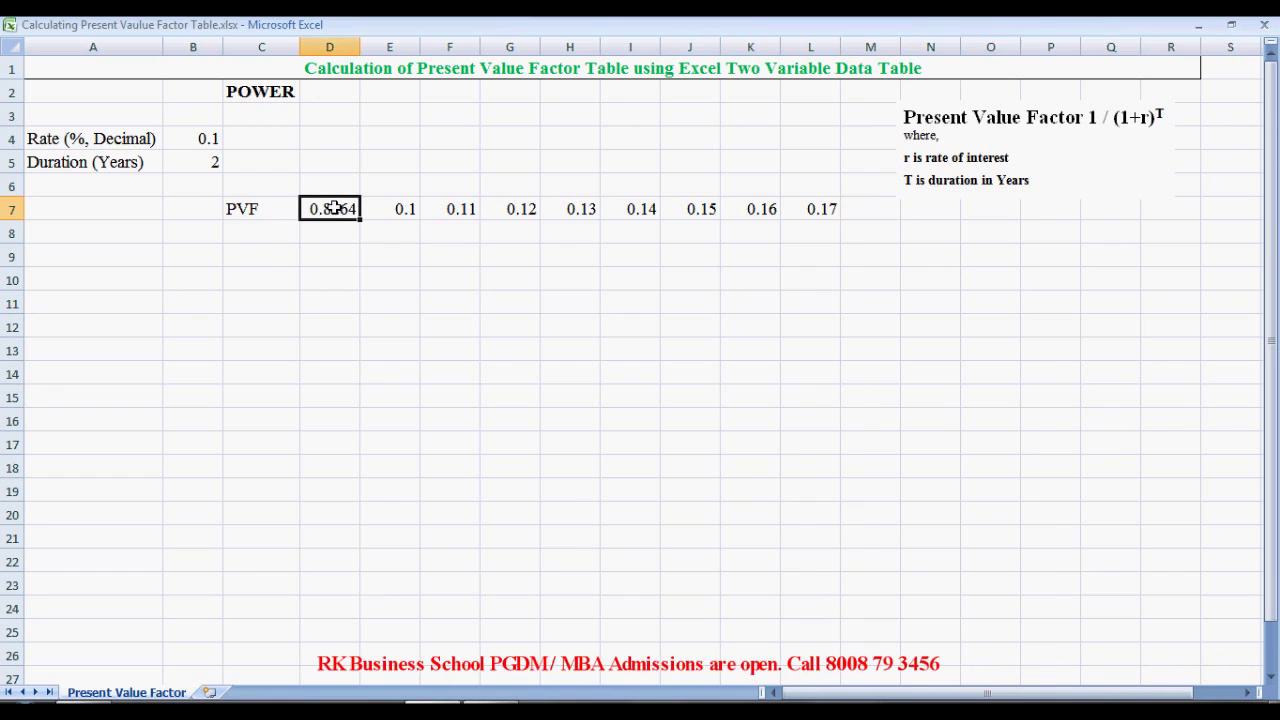
key(ctrl+b)
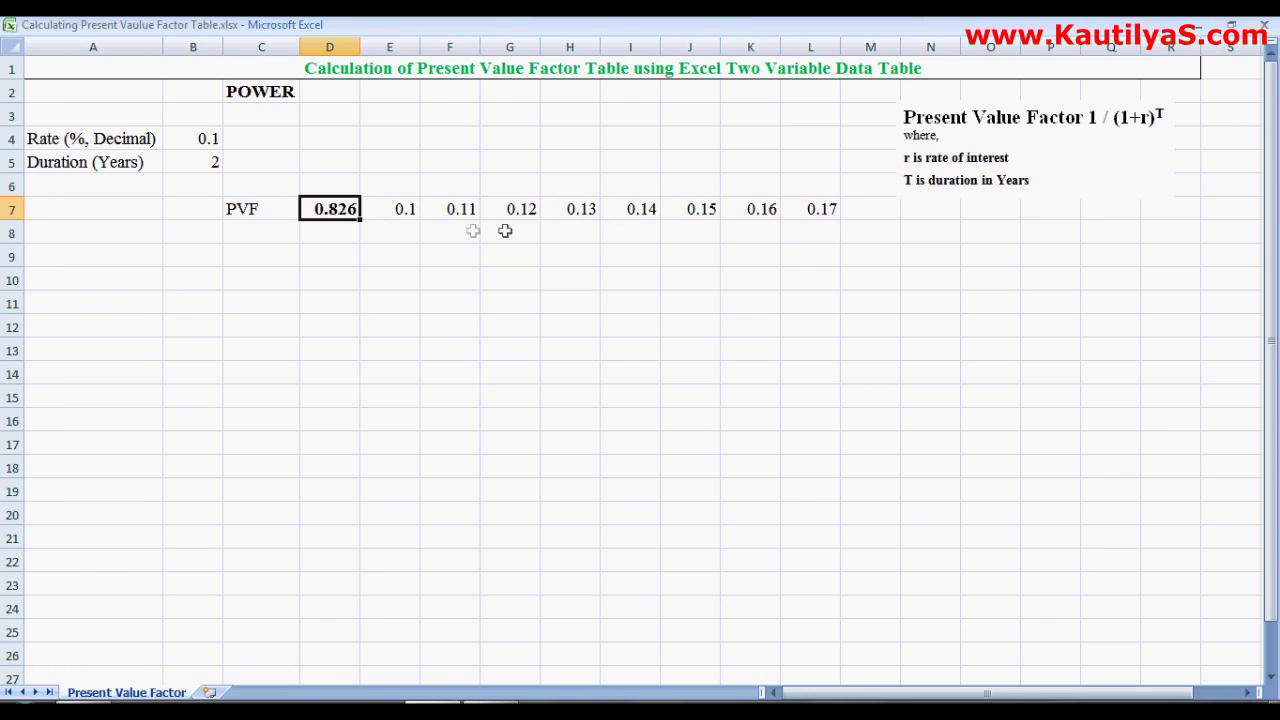
Enter the years 1, 2 and 3 from D8 down and extend the series to 15 in D22.
click(330, 233)
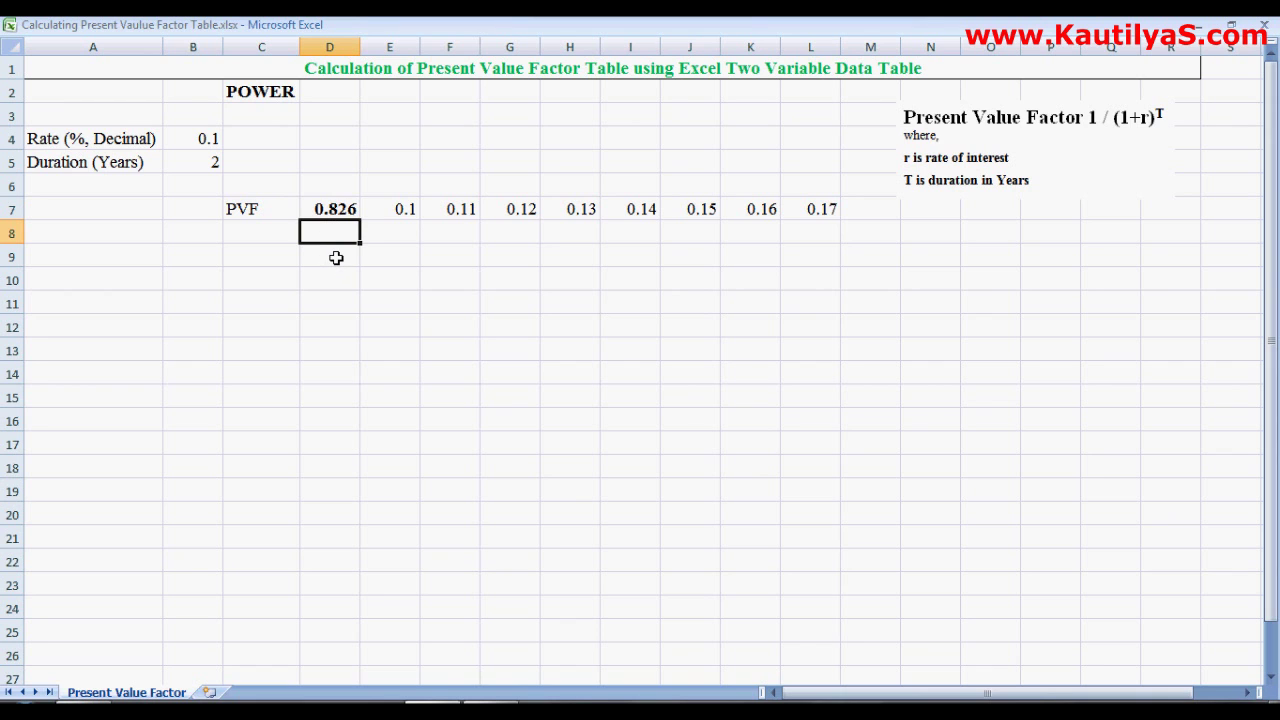
text(1)
key(Return)
text(2)
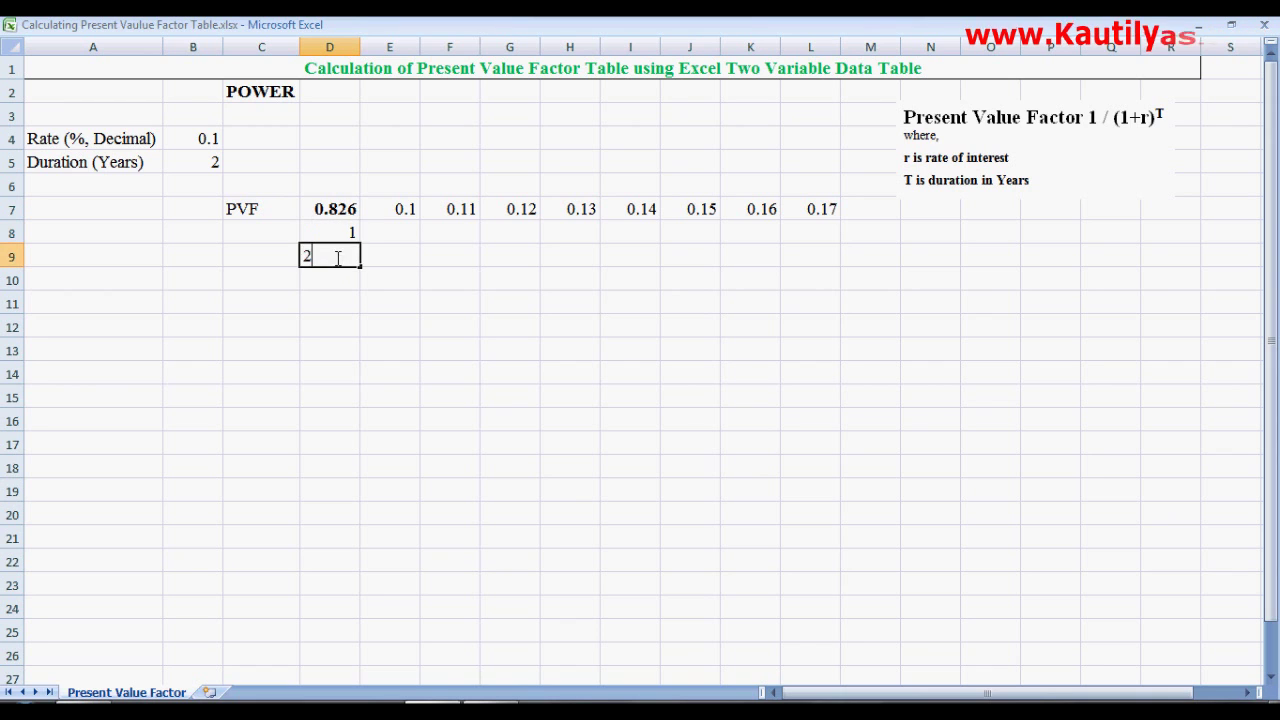
key(Return)
text(3)
key(Return)
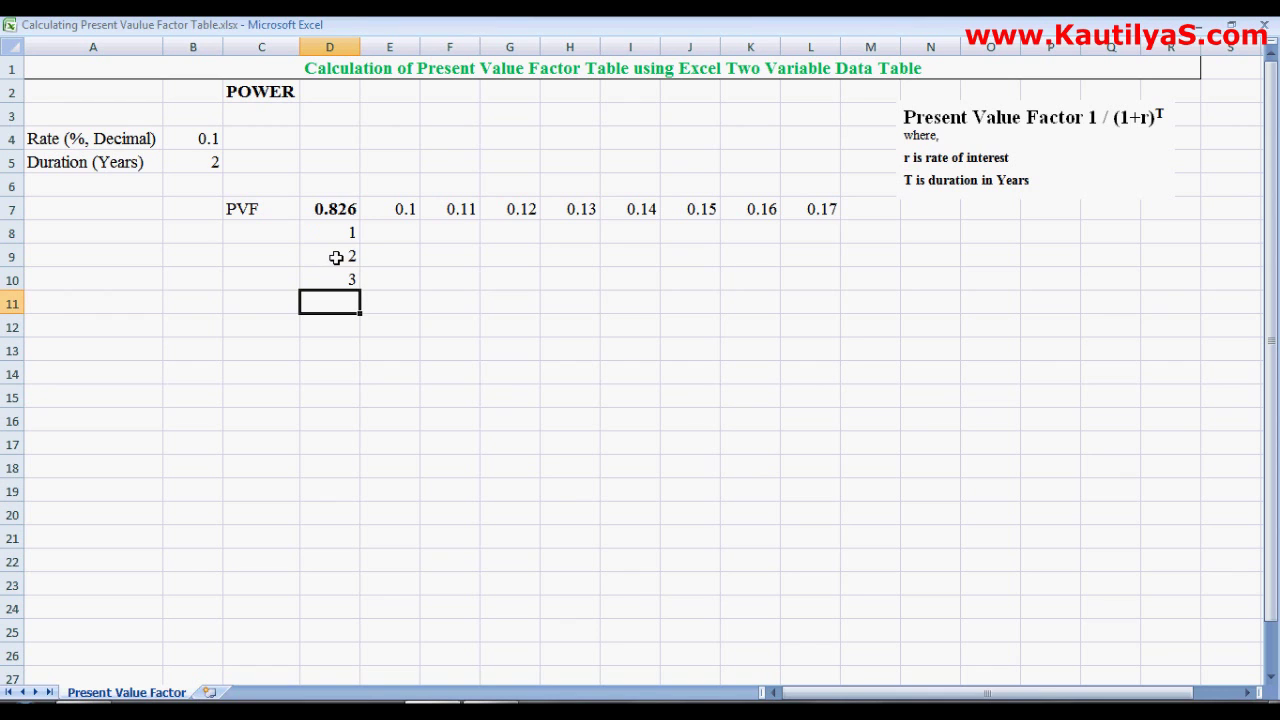
drag(331, 229, 358, 573)
click(480, 442)
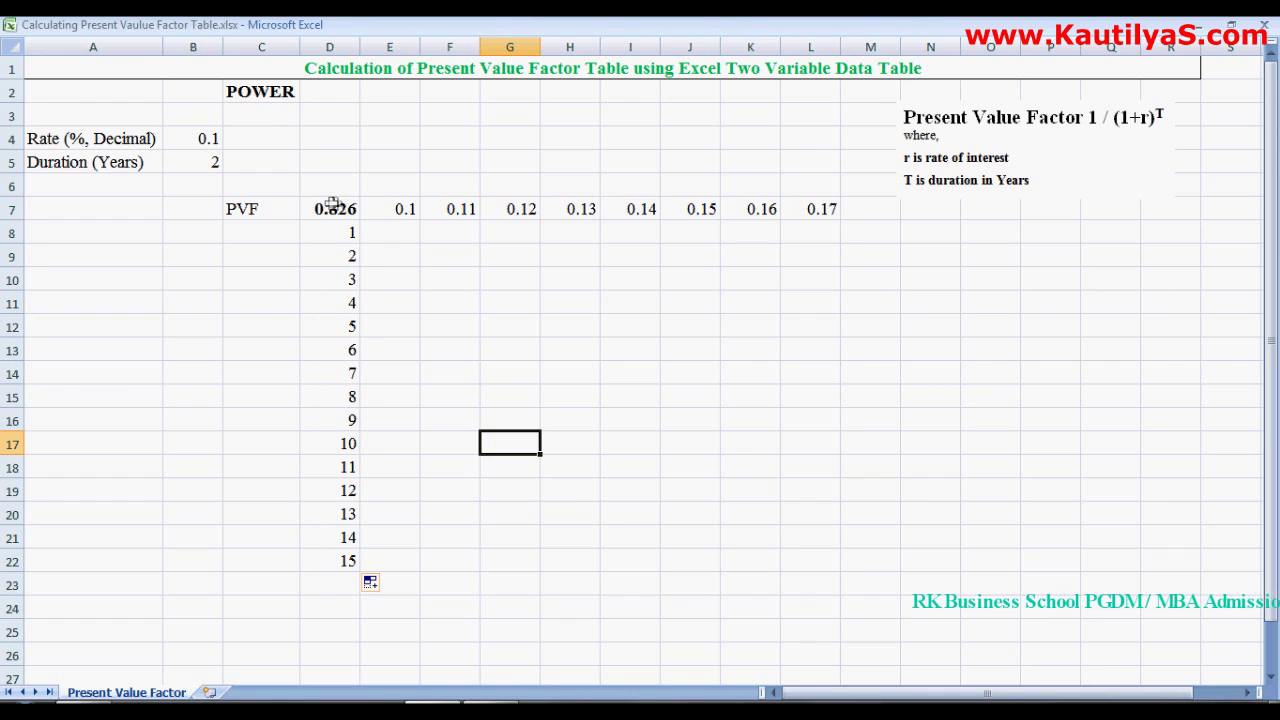
Create a two-variable What-If data table on D7:L22 with B4 as the row input cell and B5 as the column input cell.
drag(342, 207, 794, 551)
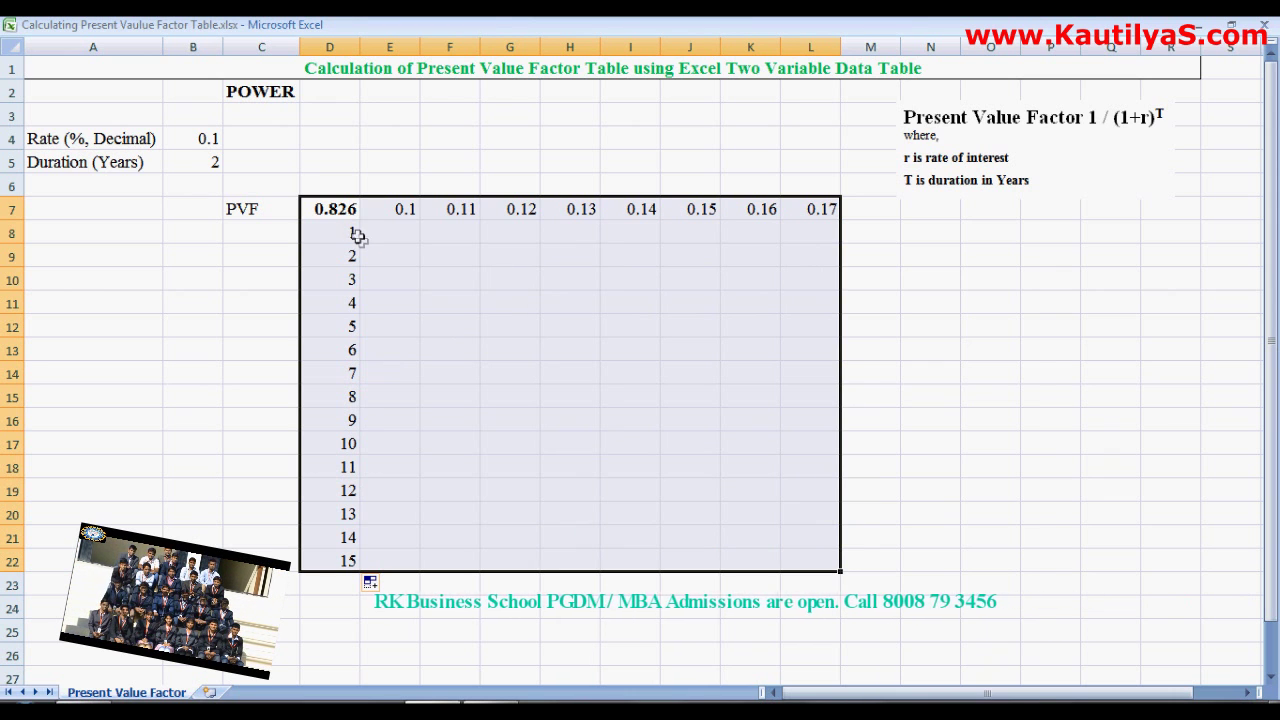
key(Escape)
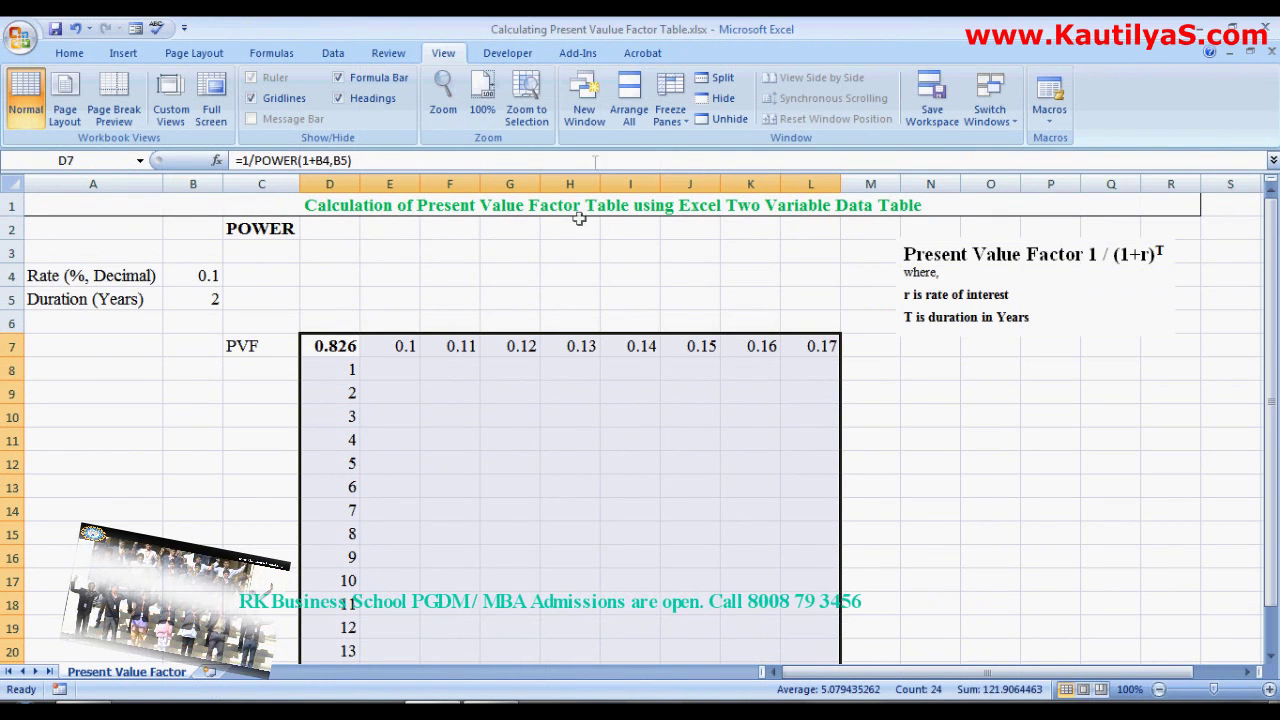
click(335, 58)
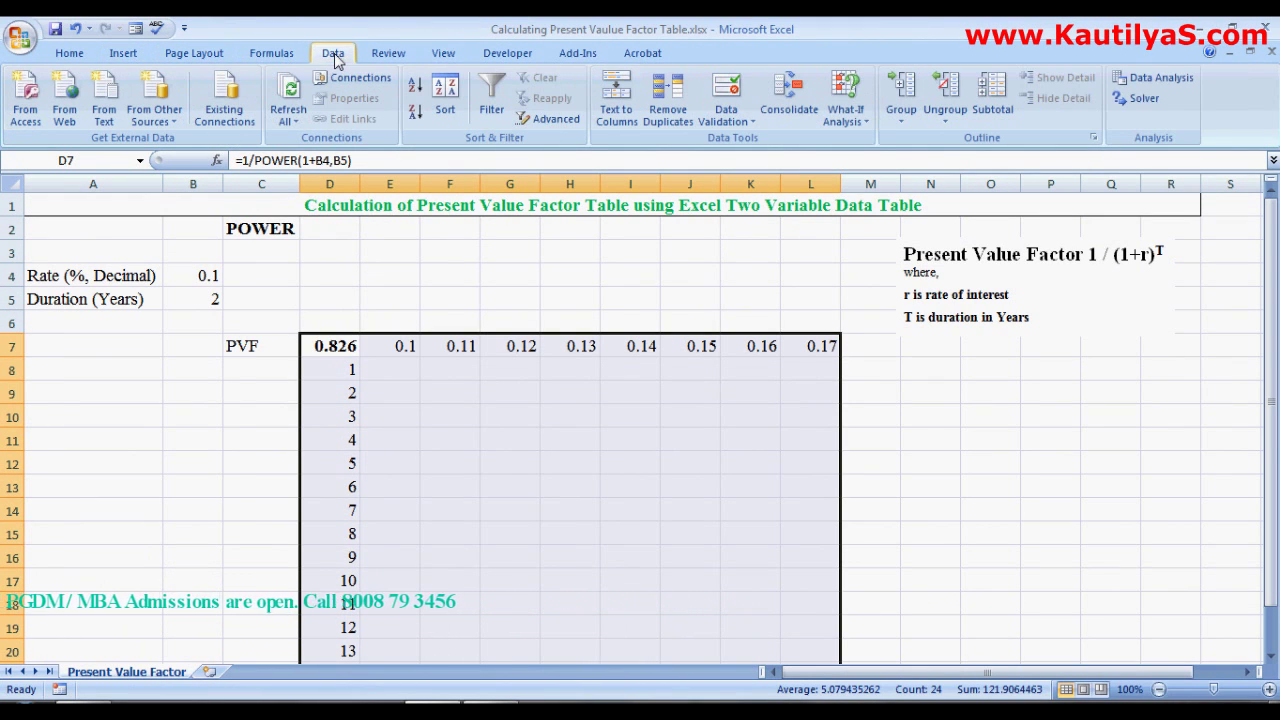
click(868, 126)
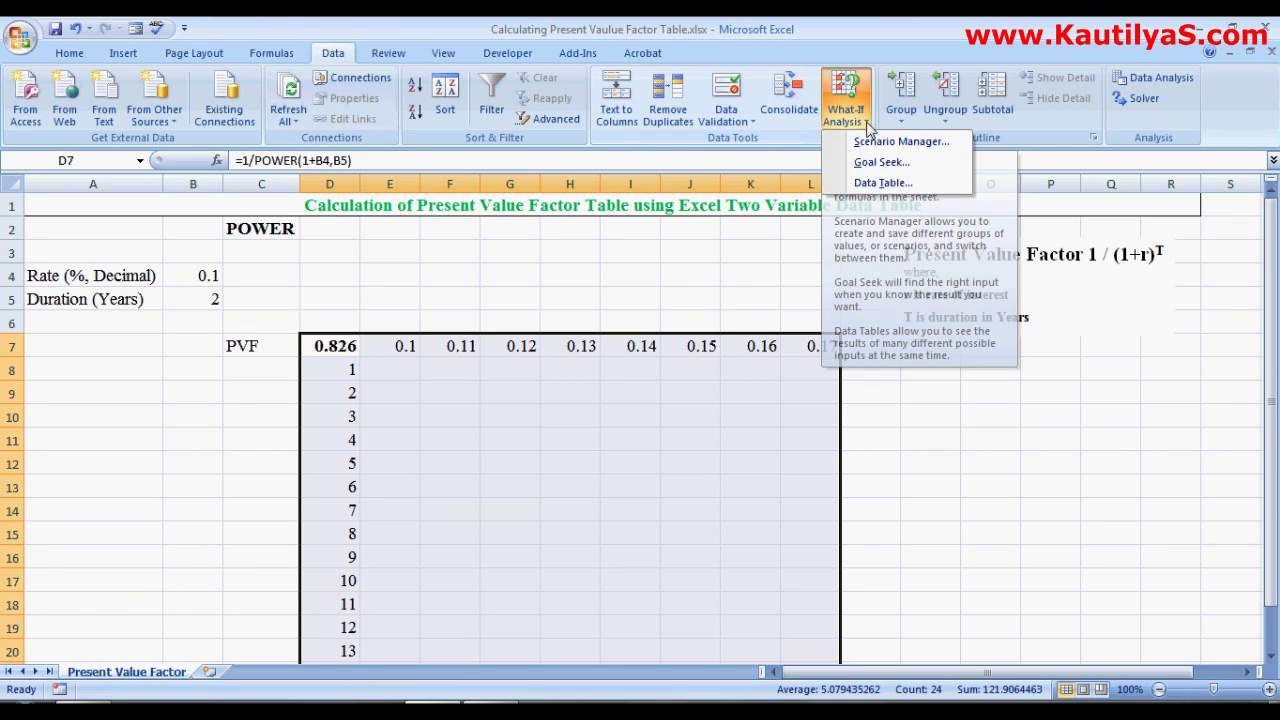
click(866, 184)
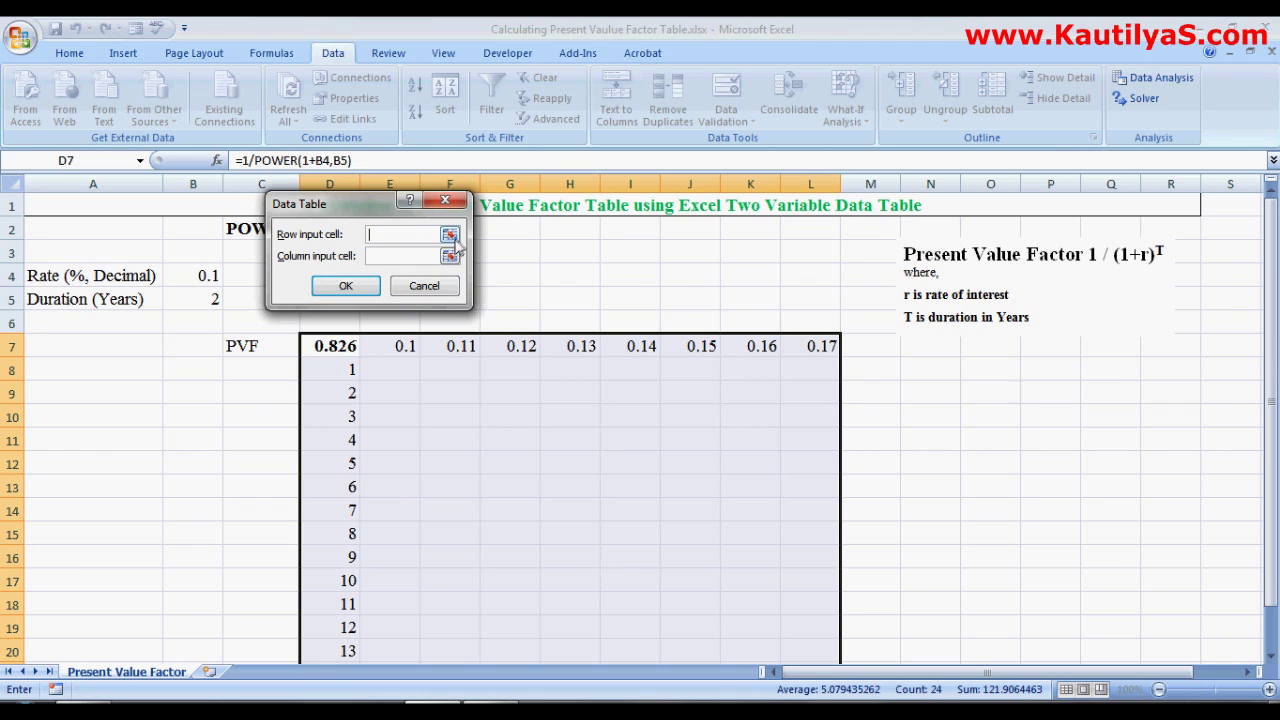
click(450, 235)
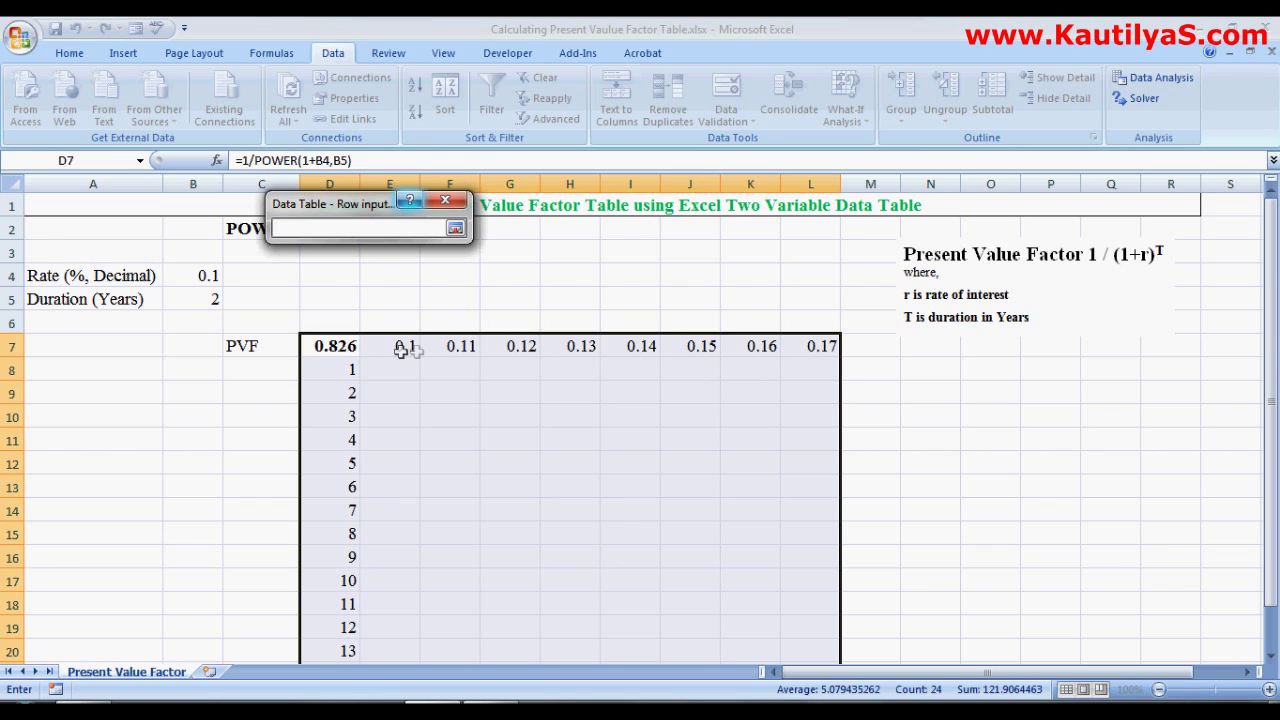
click(204, 276)
click(455, 228)
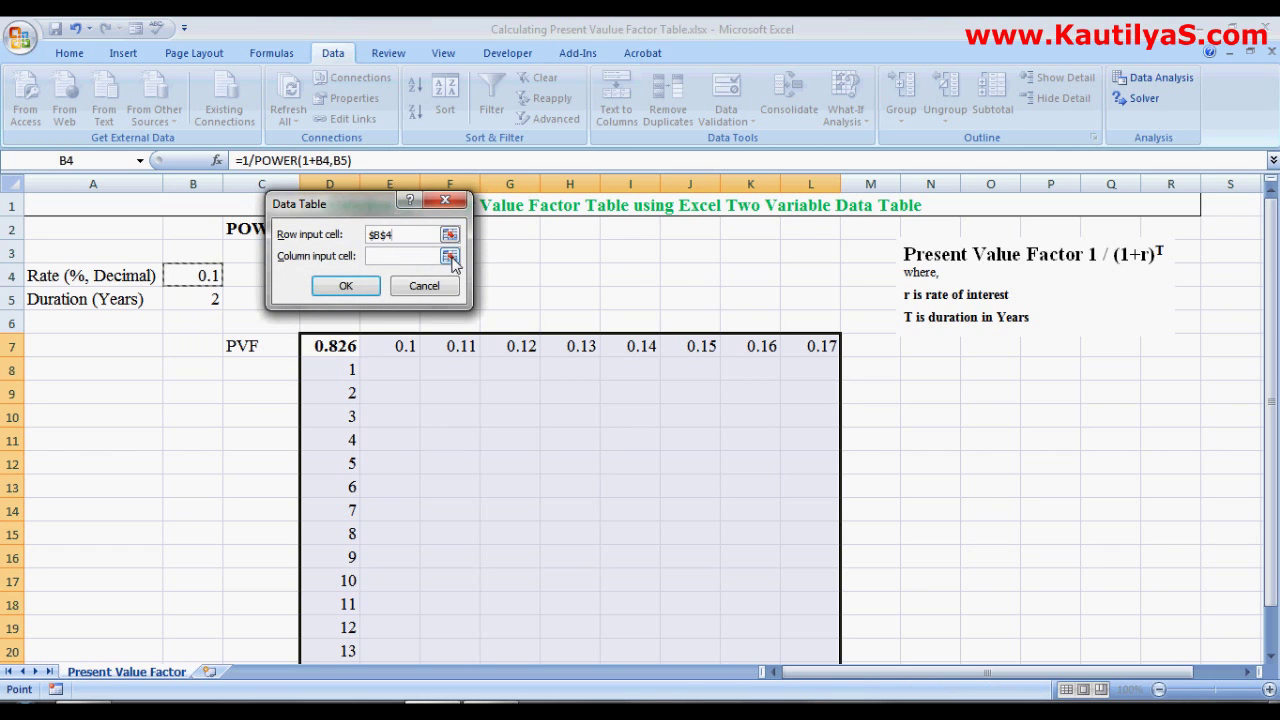
click(450, 257)
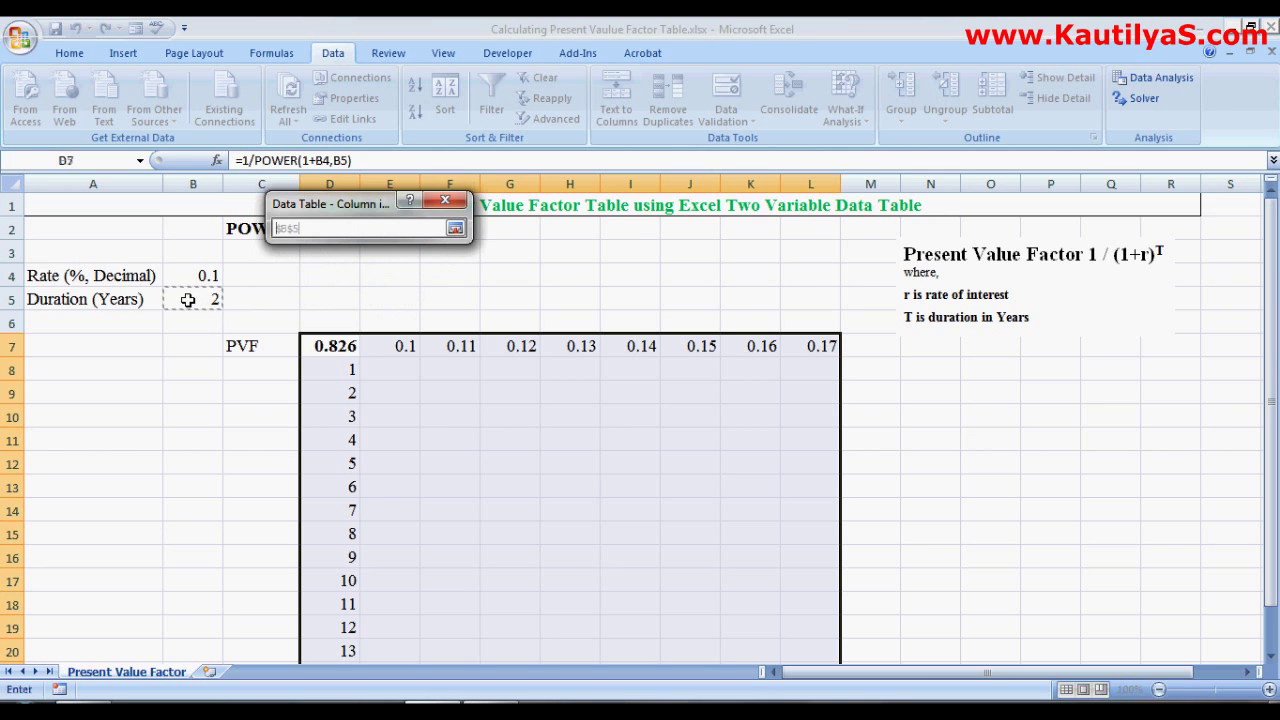
click(455, 229)
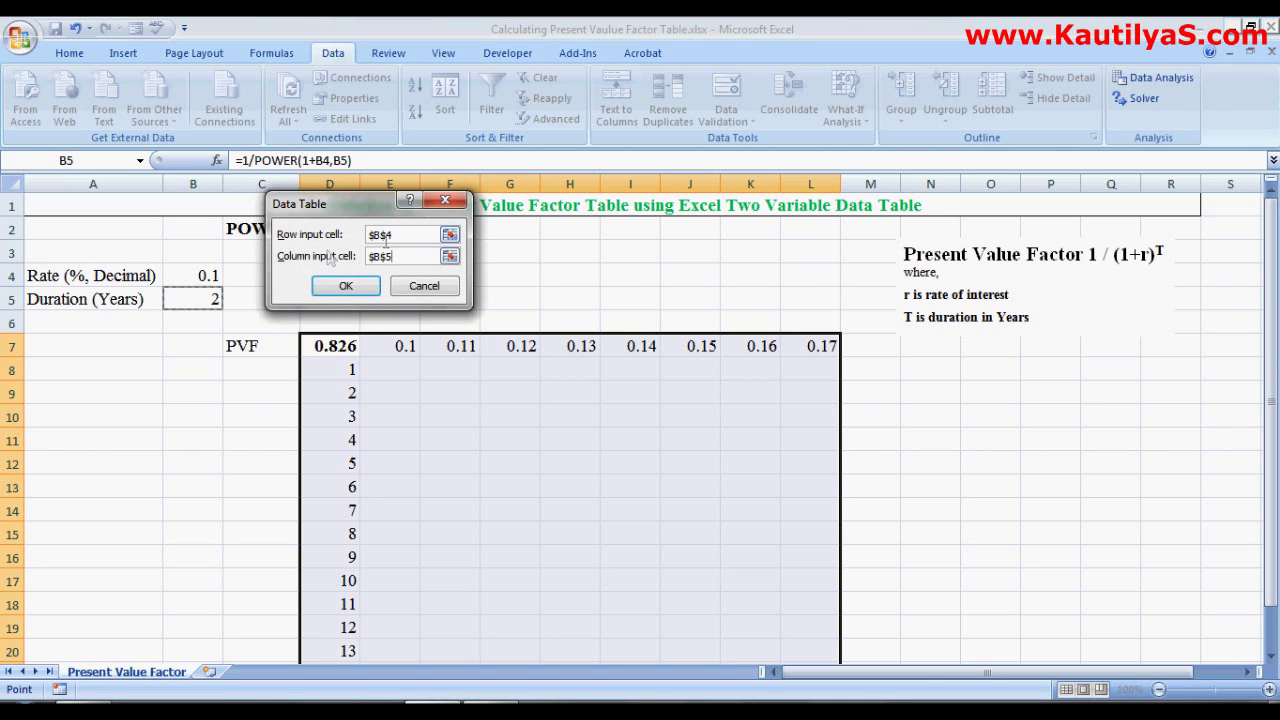
click(343, 287)
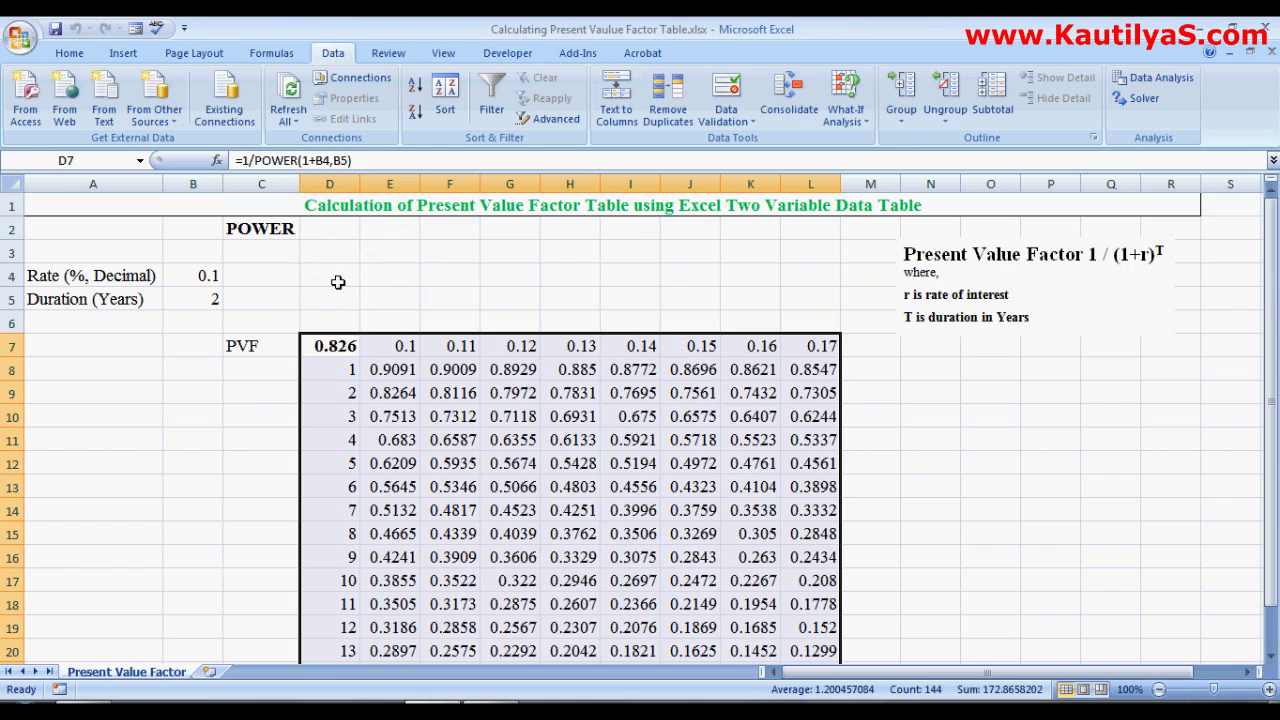
scroll(667, 345, down, 2)
click(871, 466)
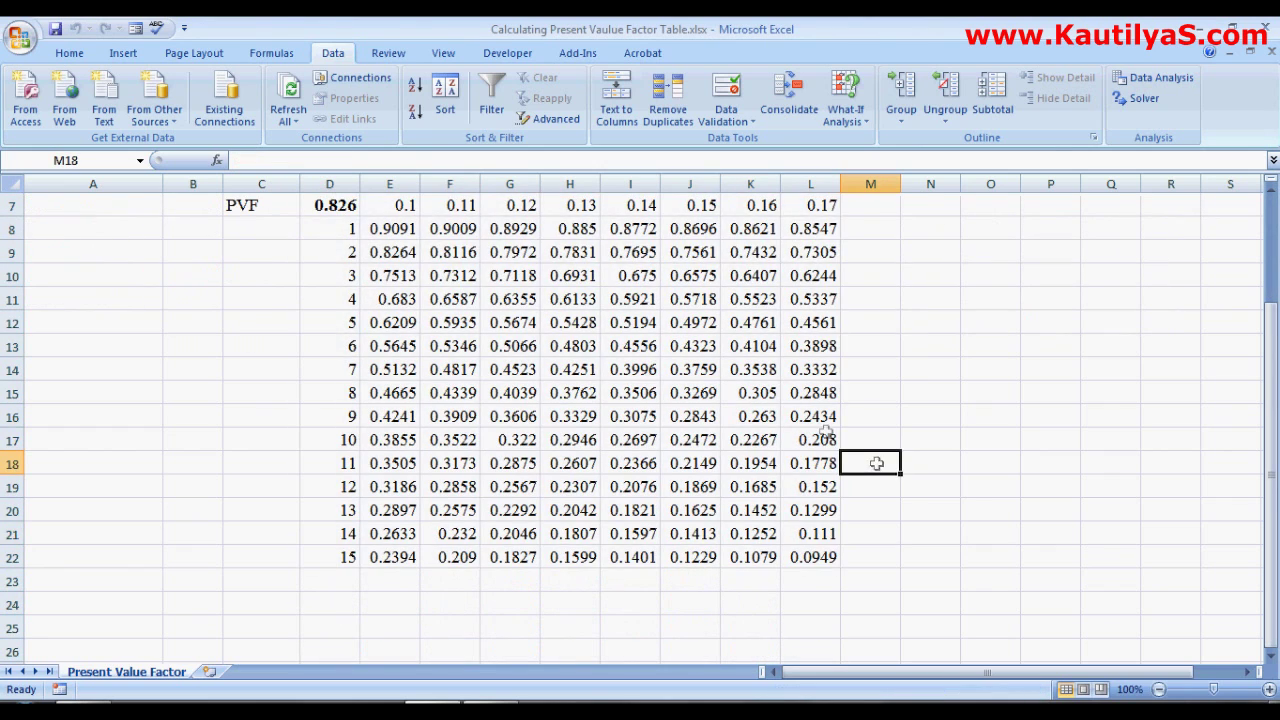
Reduce the present value factors in E8:L22 to three decimal places.
scroll(871, 466, up, 1)
click(385, 303)
drag(385, 303, 797, 626)
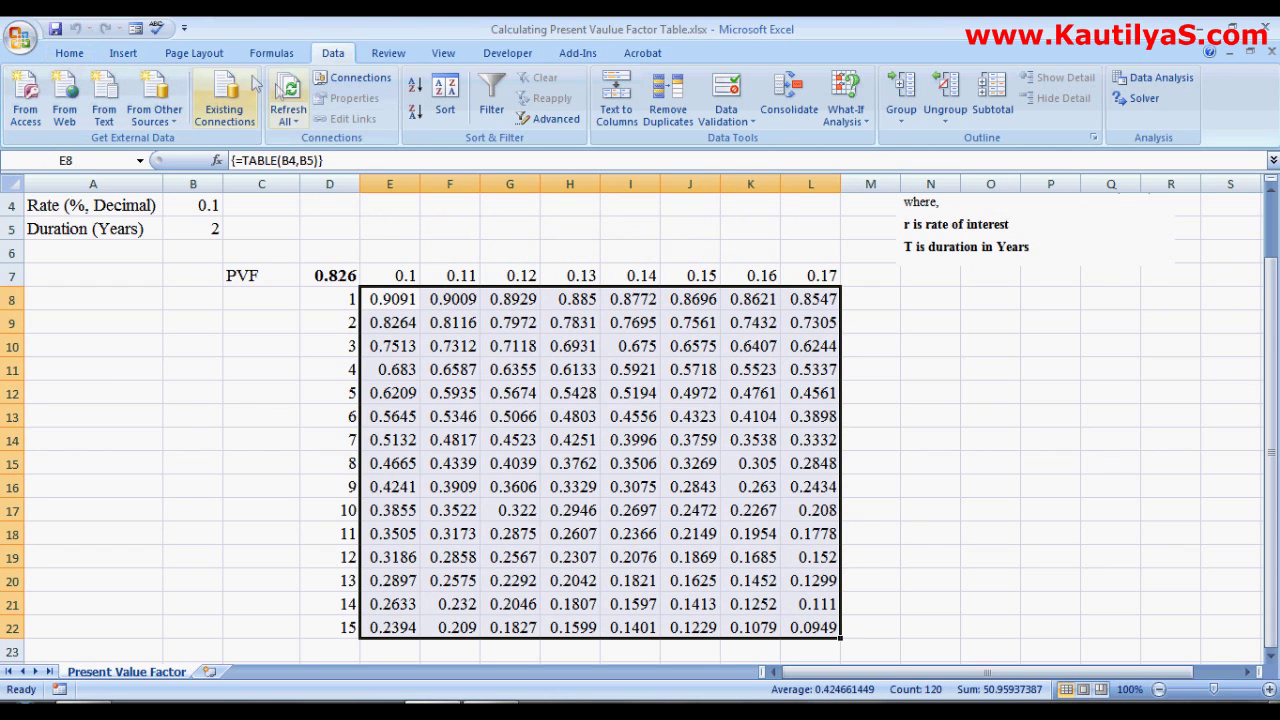
click(66, 56)
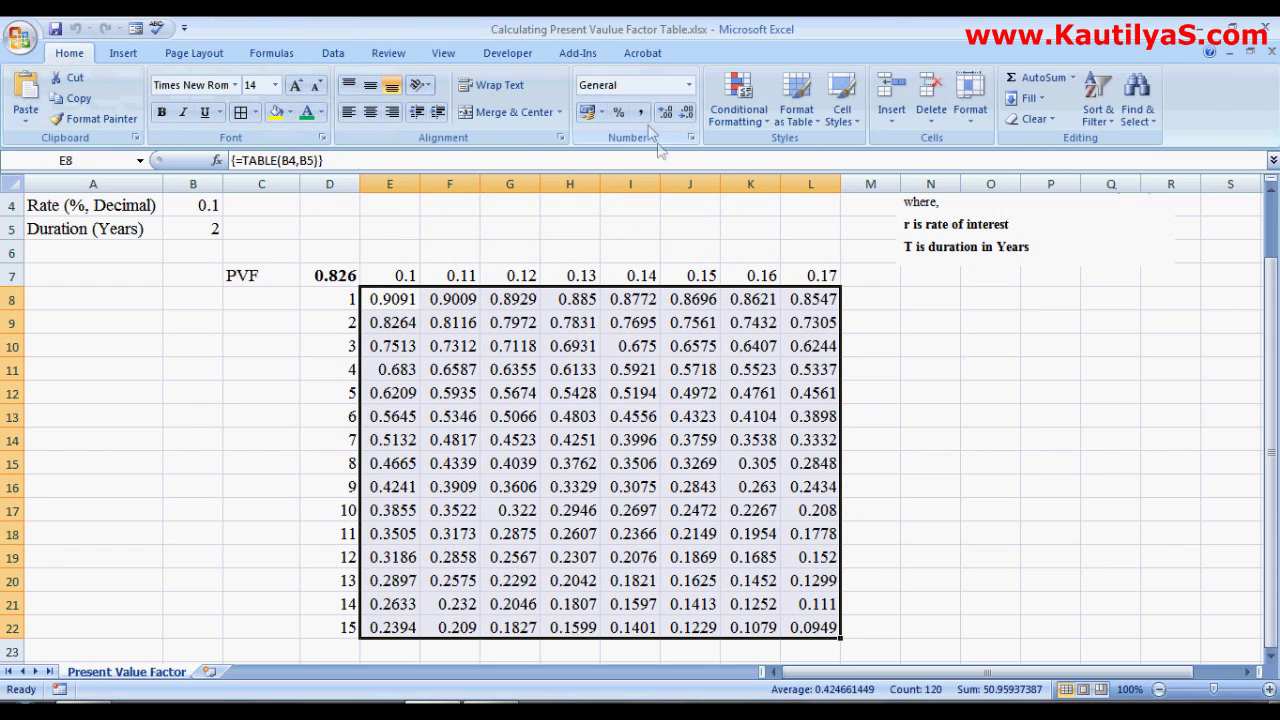
click(687, 115)
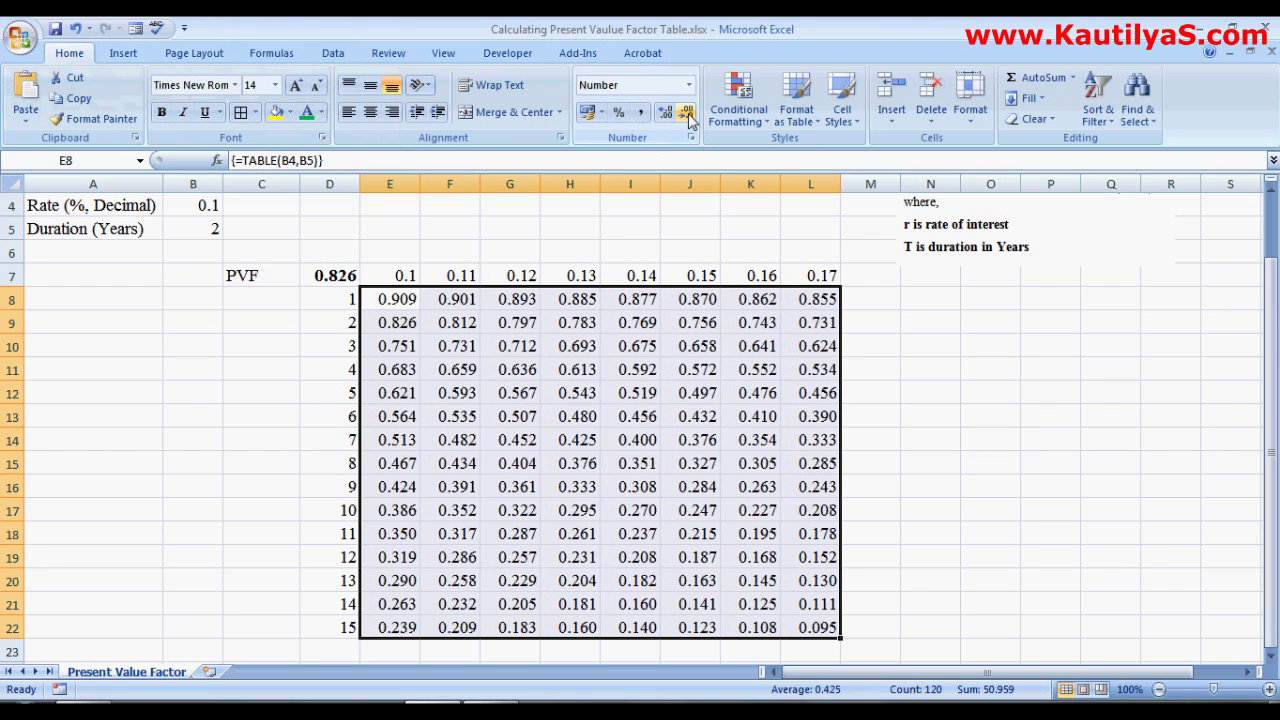
click(618, 393)
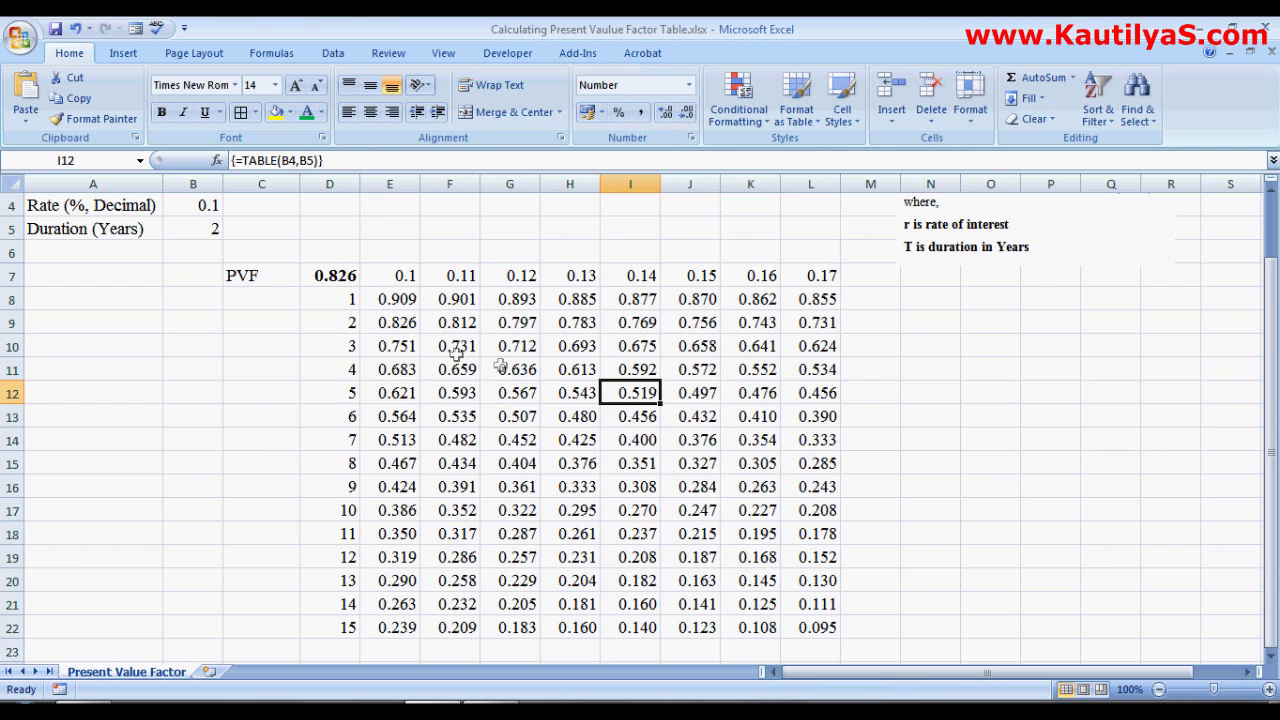